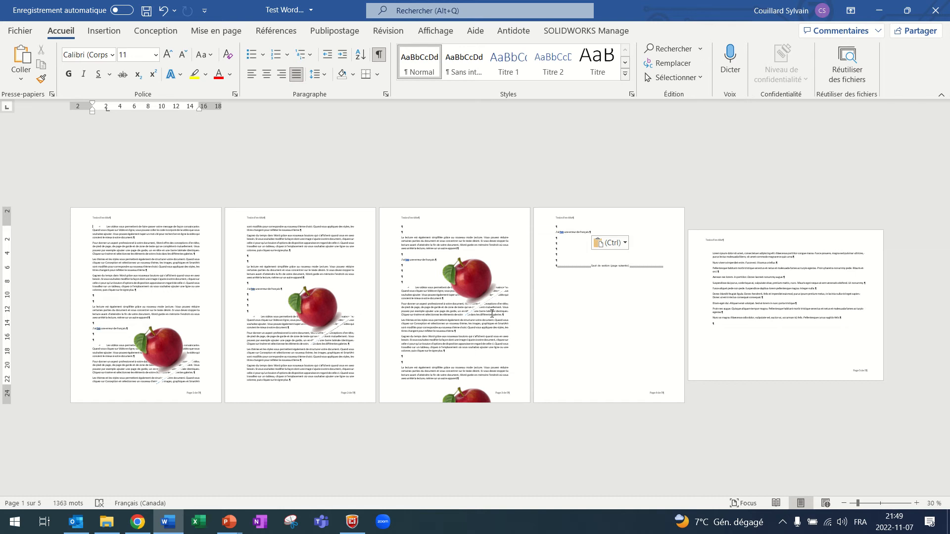
# Insert a blank paragraph at the start of the document and enter "Ceci est mon titre principal" on it.
pyautogui.keyDown('ctrl'); pyautogui.scroll(2, 493, 313); pyautogui.keyUp('ctrl')
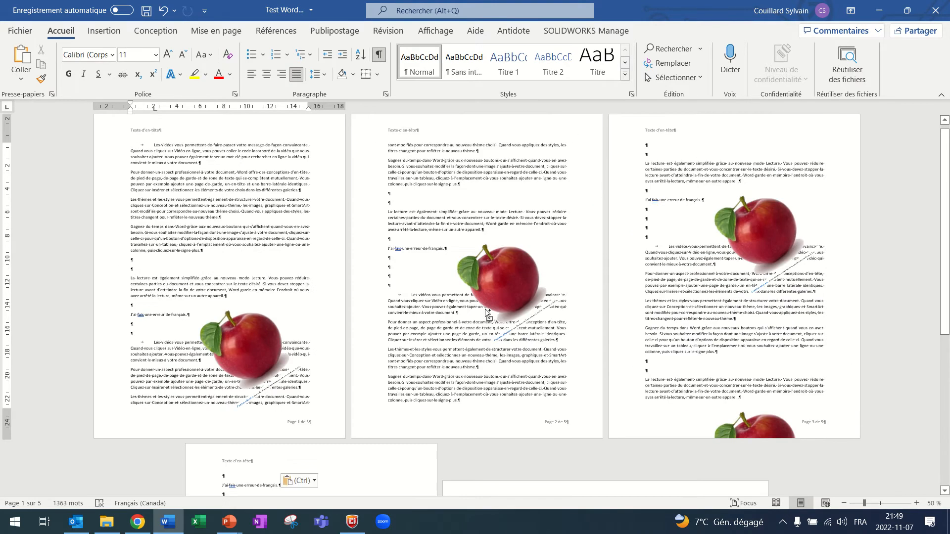
pyautogui.keyDown('ctrl'); pyautogui.scroll(2, 485, 309); pyautogui.keyUp('ctrl')
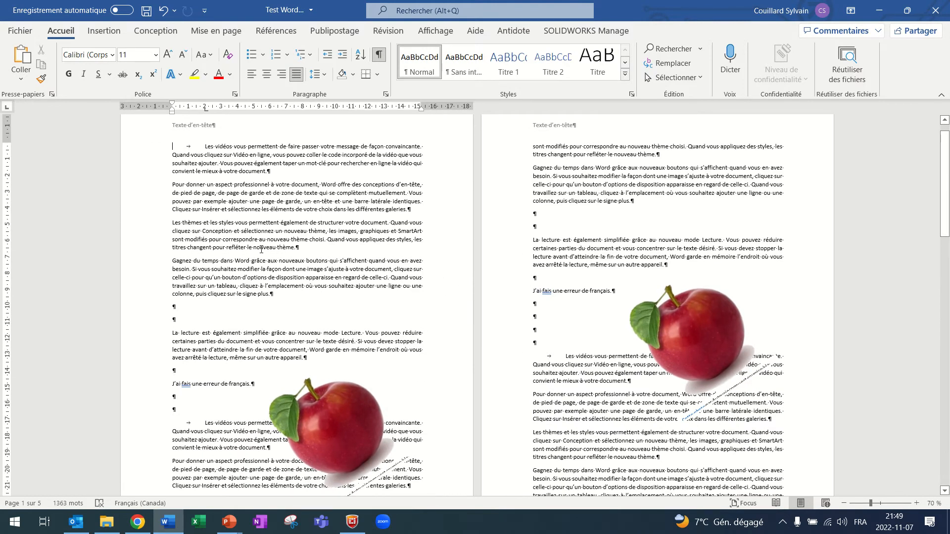
pyautogui.press('Return')
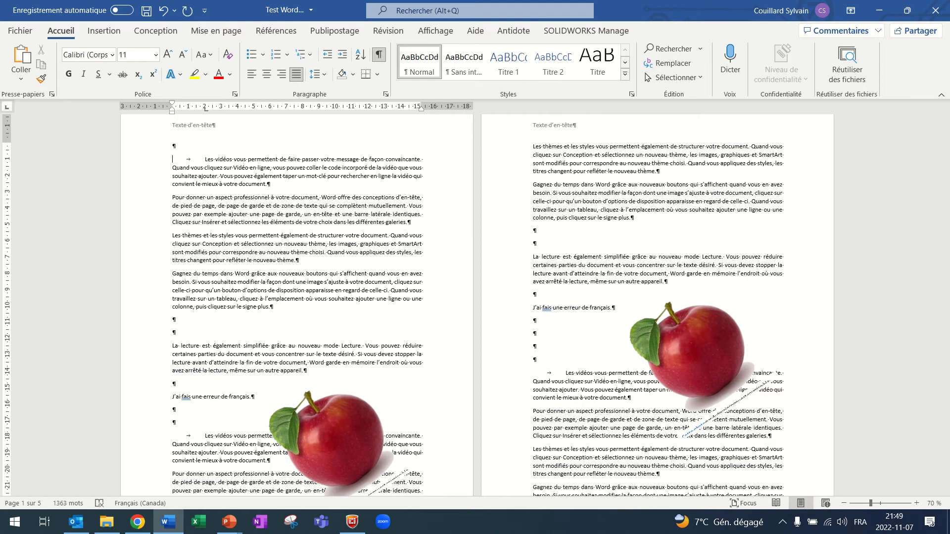
pyautogui.keyDown('ctrl'); pyautogui.scroll(4, 244, 248); pyautogui.keyUp('ctrl')
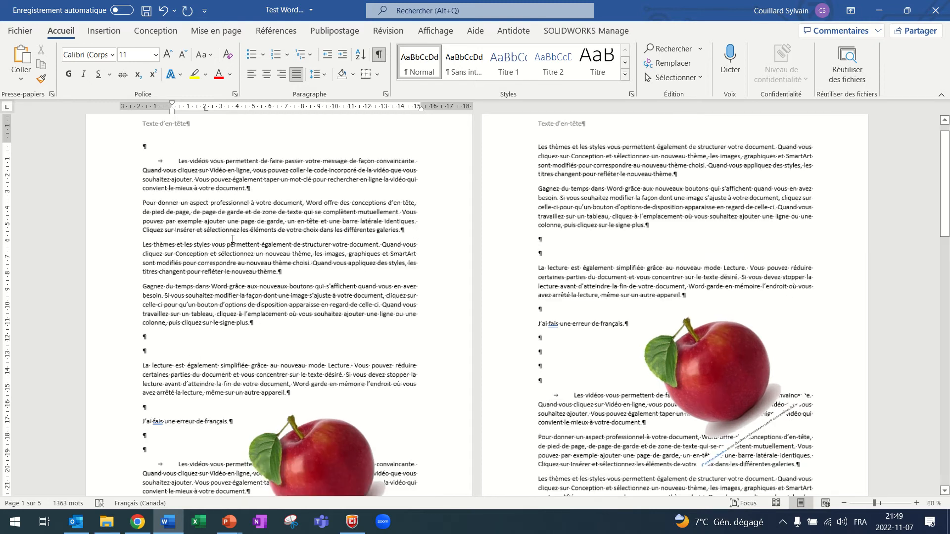
pyautogui.keyDown('ctrl'); pyautogui.scroll(7, 225, 243); pyautogui.keyUp('ctrl')
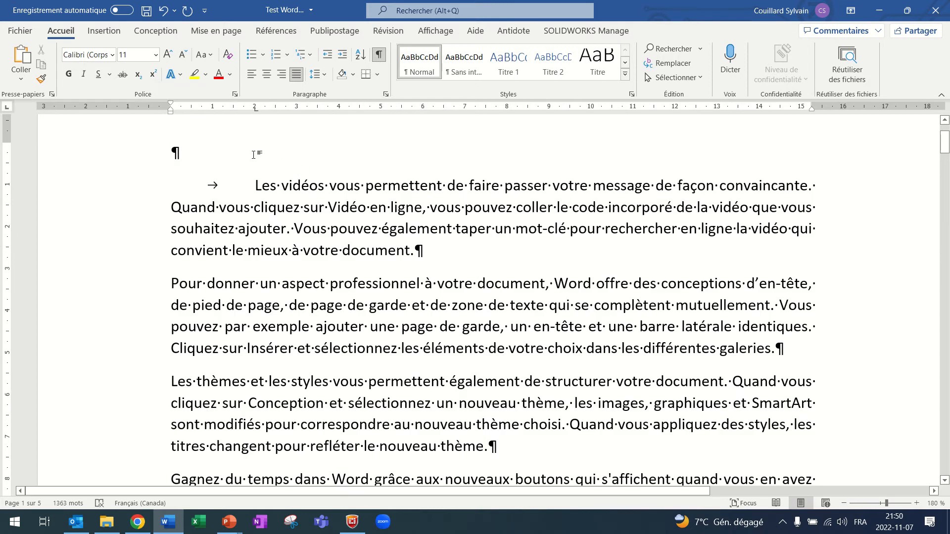
pyautogui.write('Ceci est ')
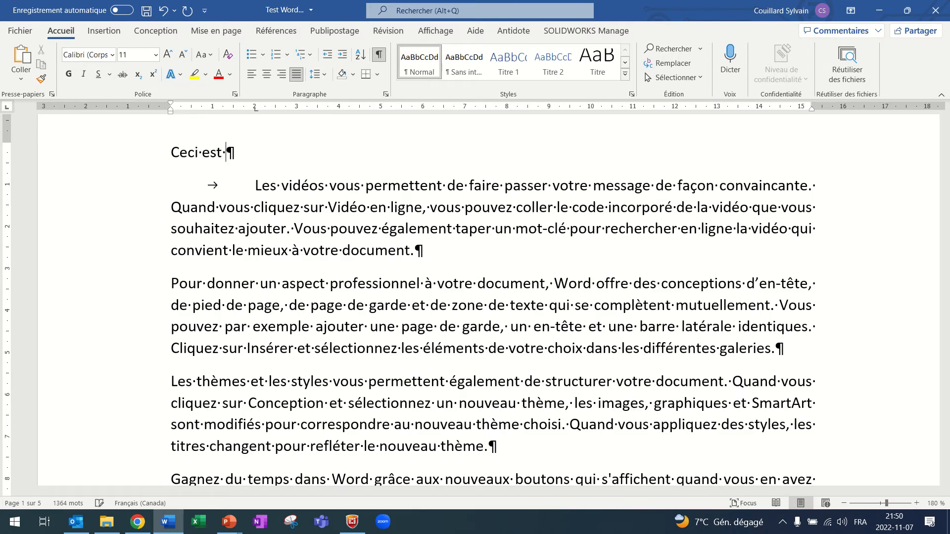
pyautogui.write('mon titre pr')
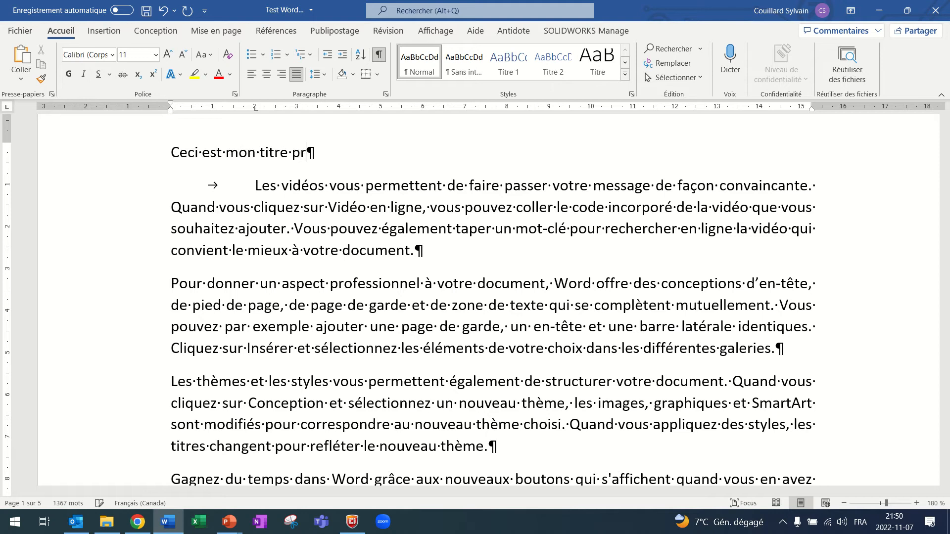
pyautogui.write('incipal')
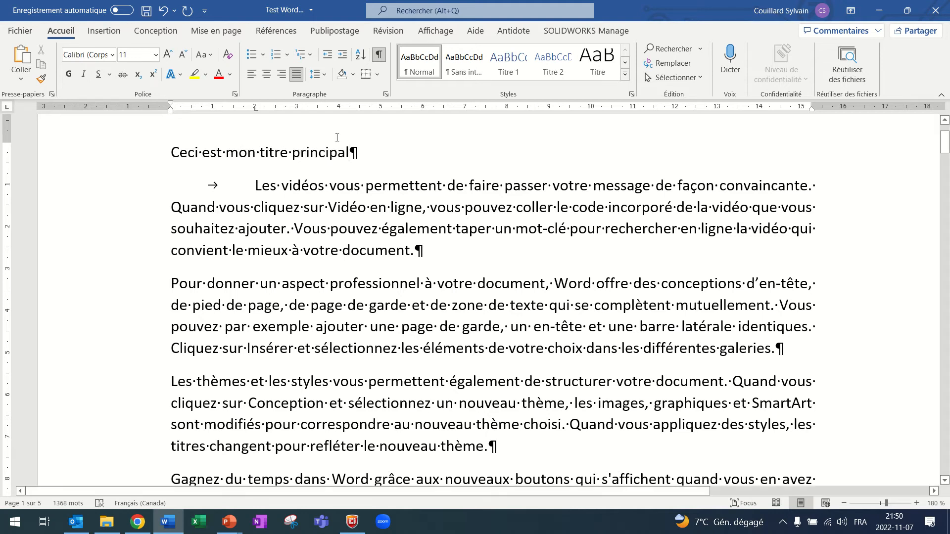
# Copy the title line to the blank paragraph above the first "J'ai fais une erreur de français." and change it to "Ceci est mon 2e titre principal".
pyautogui.press('Home')
pyautogui.hotkey('shift', 'Down')
pyautogui.hotkey('ctrl', 'c')
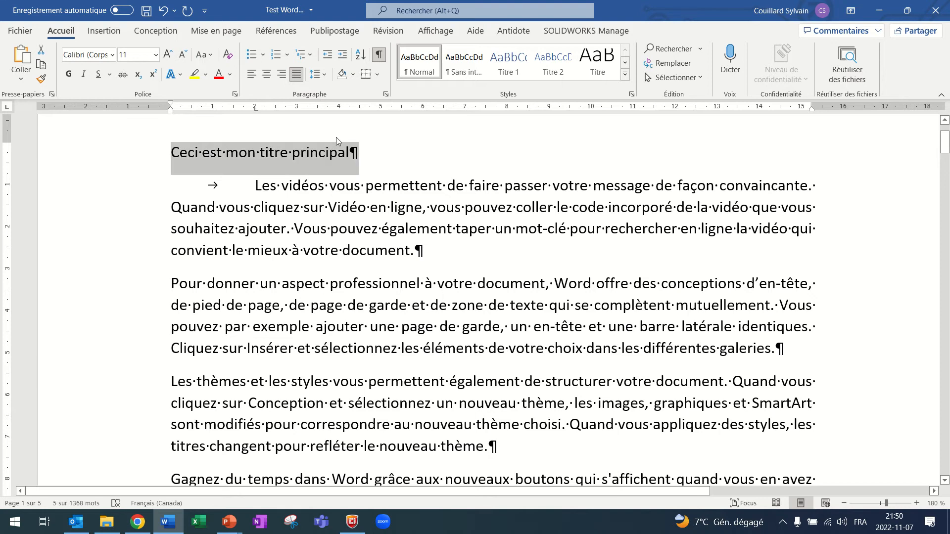
pyautogui.scroll(-3, 312, 273)
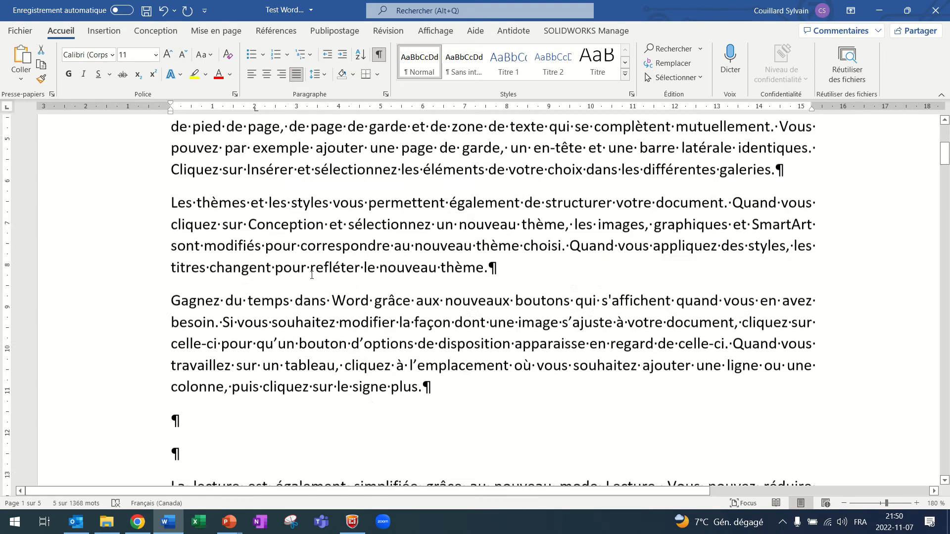
pyautogui.scroll(-5, 311, 275)
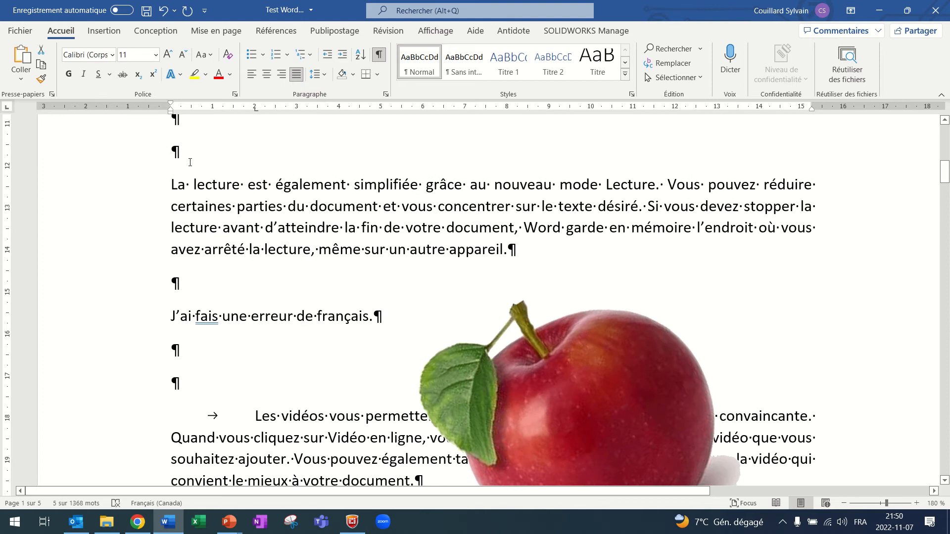
pyautogui.click(191, 159)
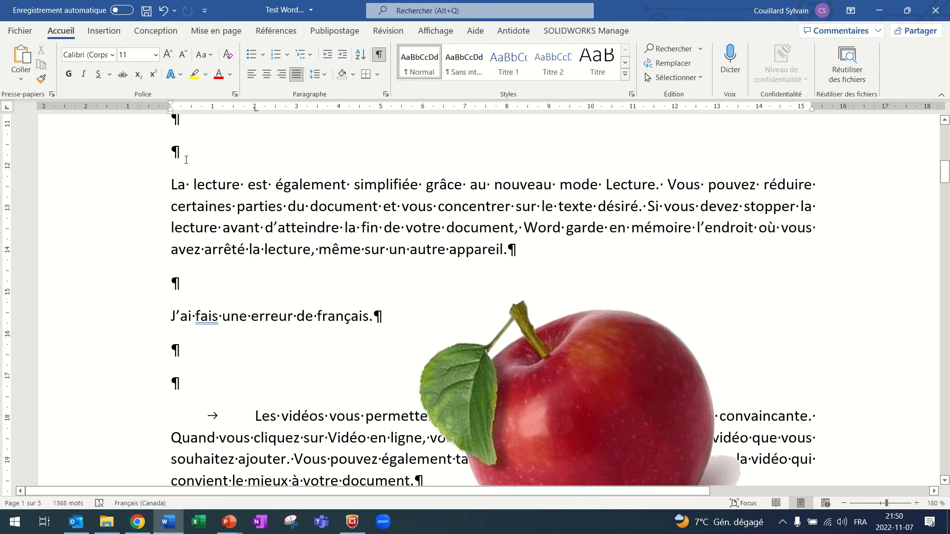
pyautogui.click(190, 283)
pyautogui.hotkey('ctrl', 'v')
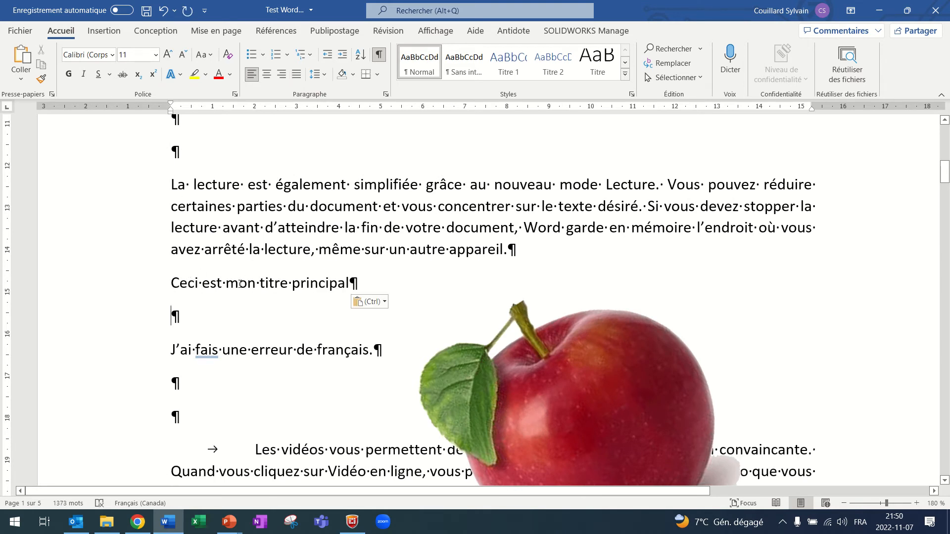
pyautogui.click(261, 283)
pyautogui.write('2e')
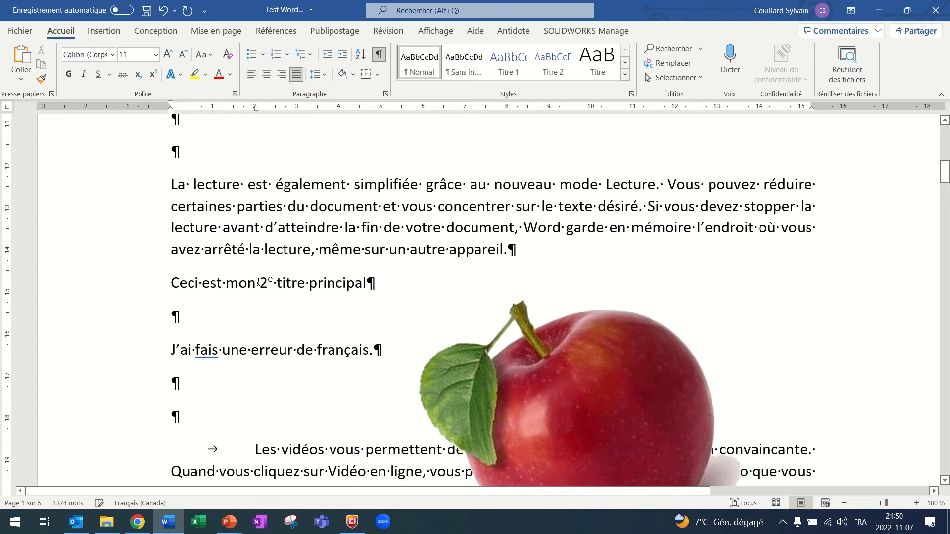
# Paste the title on page 2 above the "La lecture est également simplifiée" paragraph and change it to "Ceci est mon 3e titre principal".
pyautogui.scroll(-15, 297, 266)
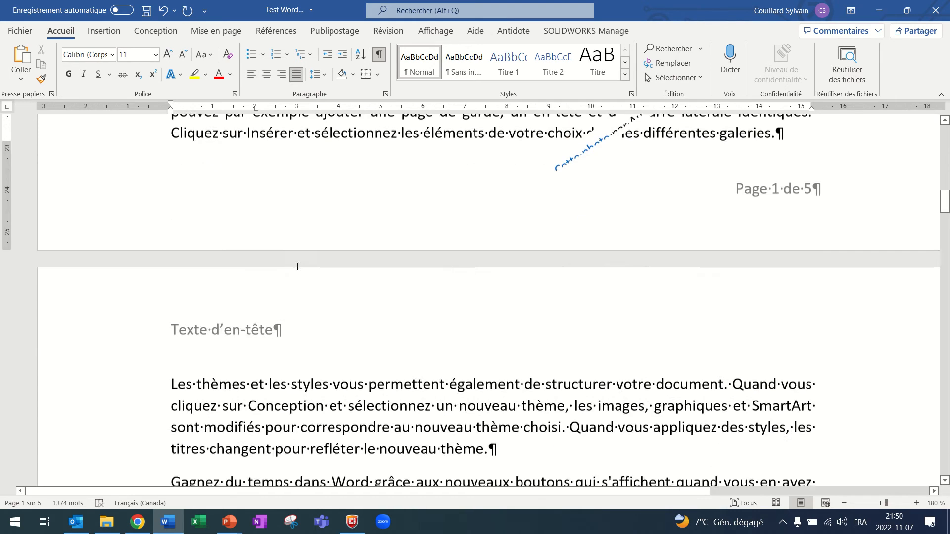
pyautogui.click(198, 209)
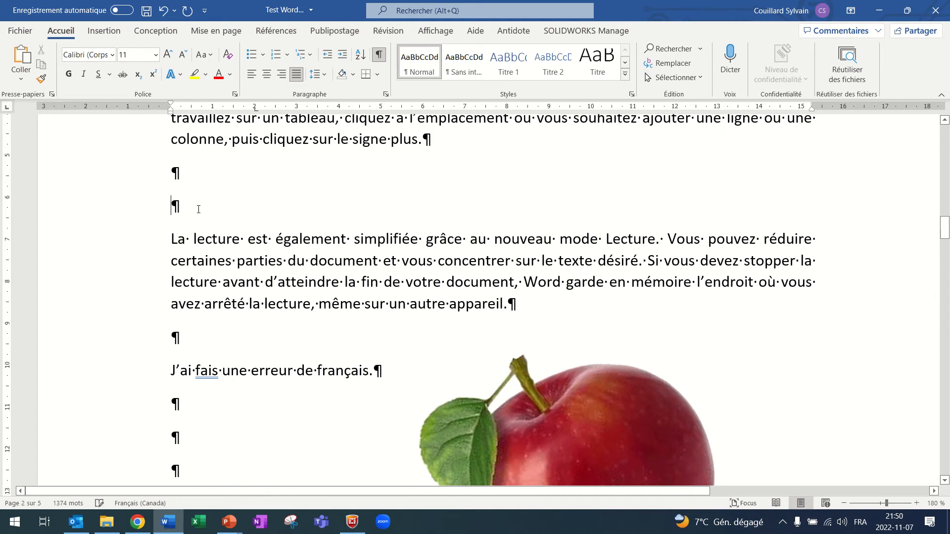
pyautogui.hotkey('ctrl', 'v')
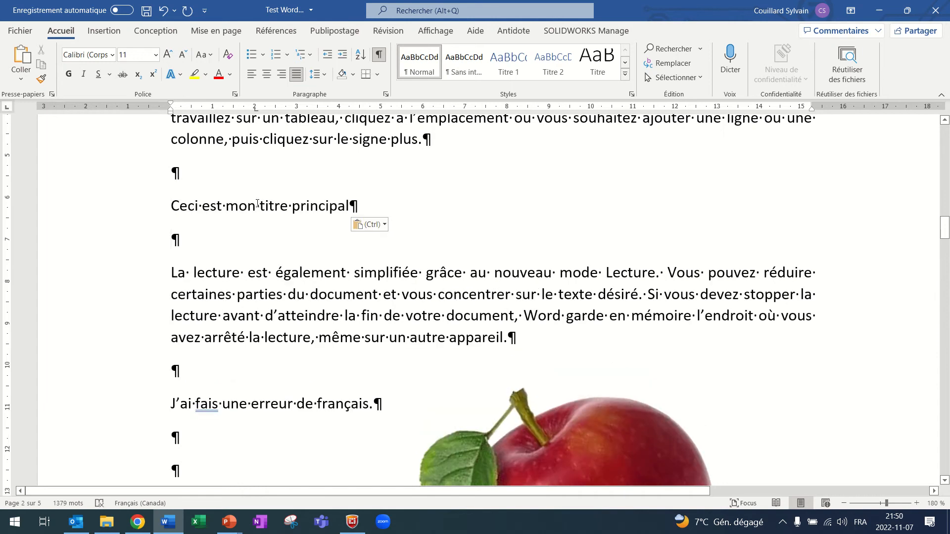
pyautogui.click(259, 205)
pyautogui.write('3e')
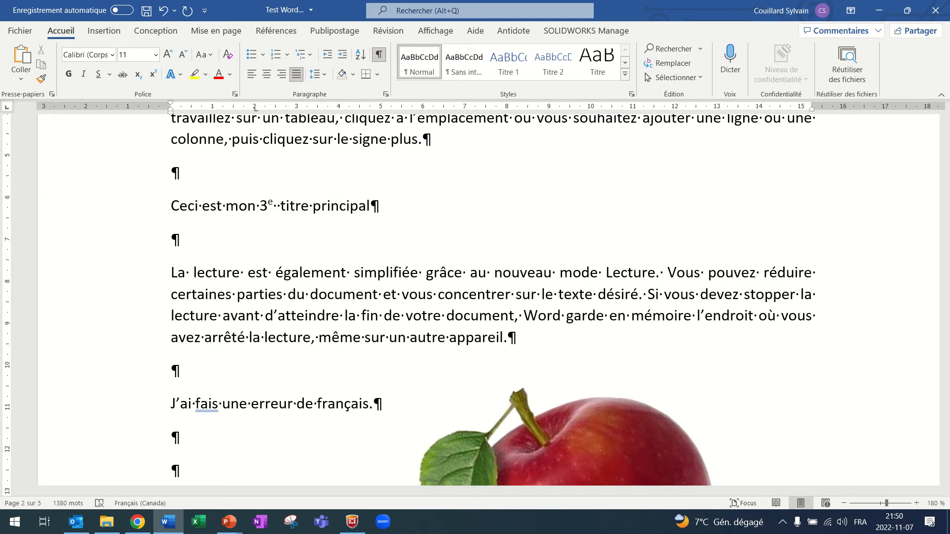
# Paste the title on page 3 above the "La lecture est également simplifiée" paragraph and change it to "Ceci est mon 4e titre principal".
pyautogui.scroll(-16, 277, 214)
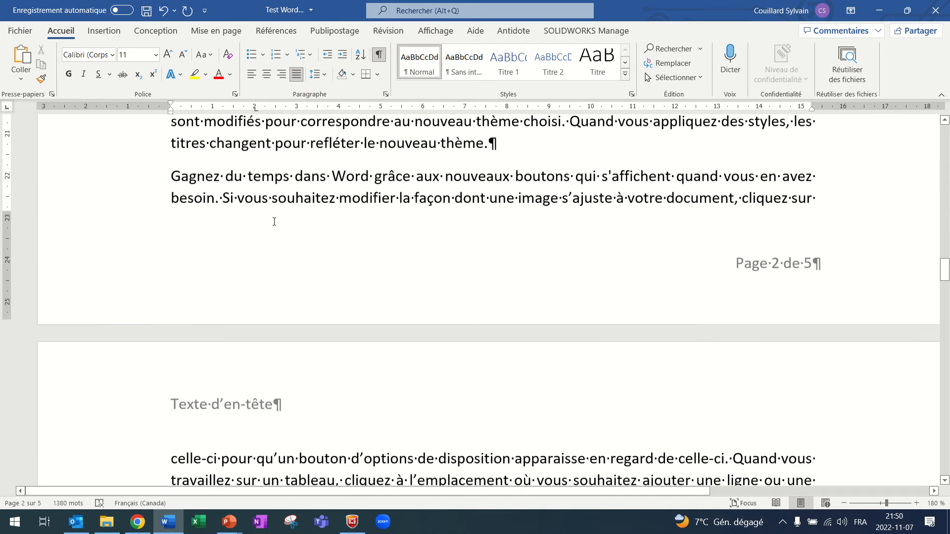
pyautogui.click(210, 296)
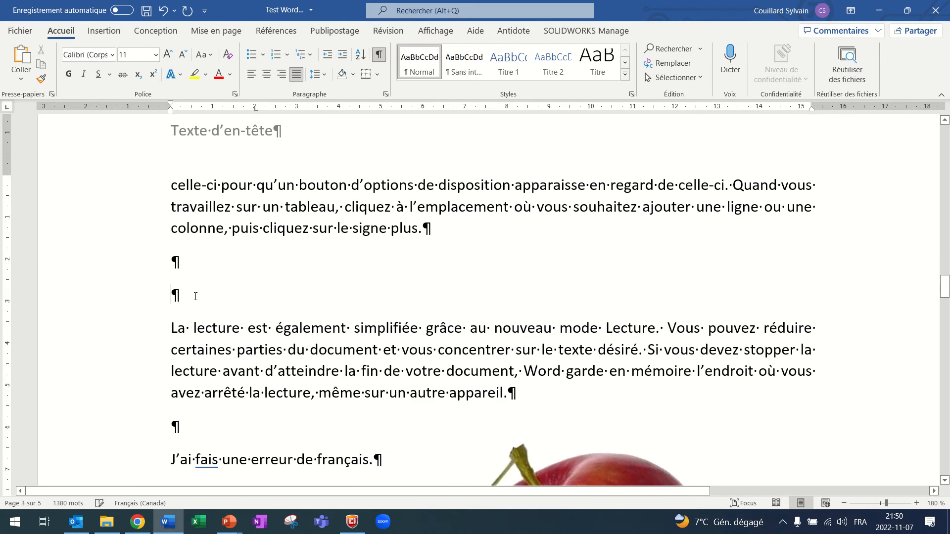
pyautogui.hotkey('ctrl', 'v')
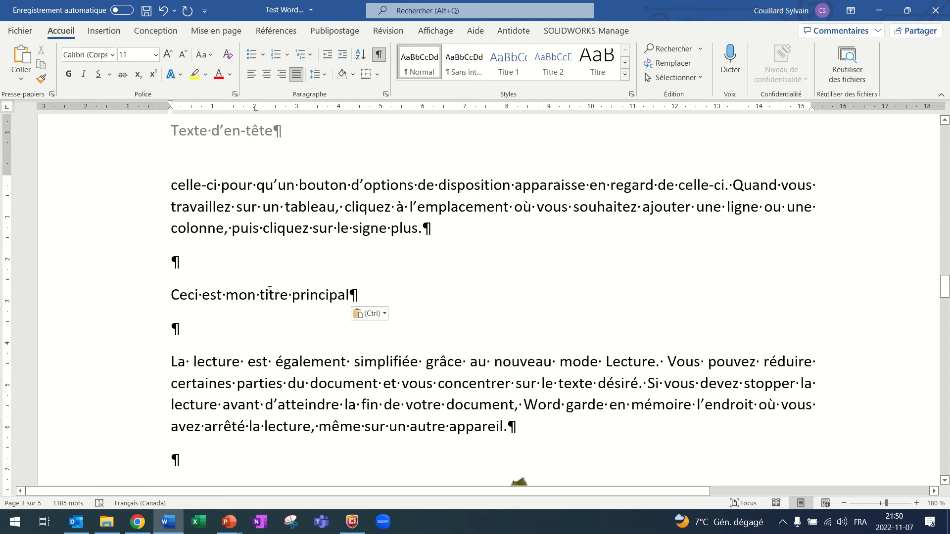
pyautogui.click(263, 295)
pyautogui.write('4e')
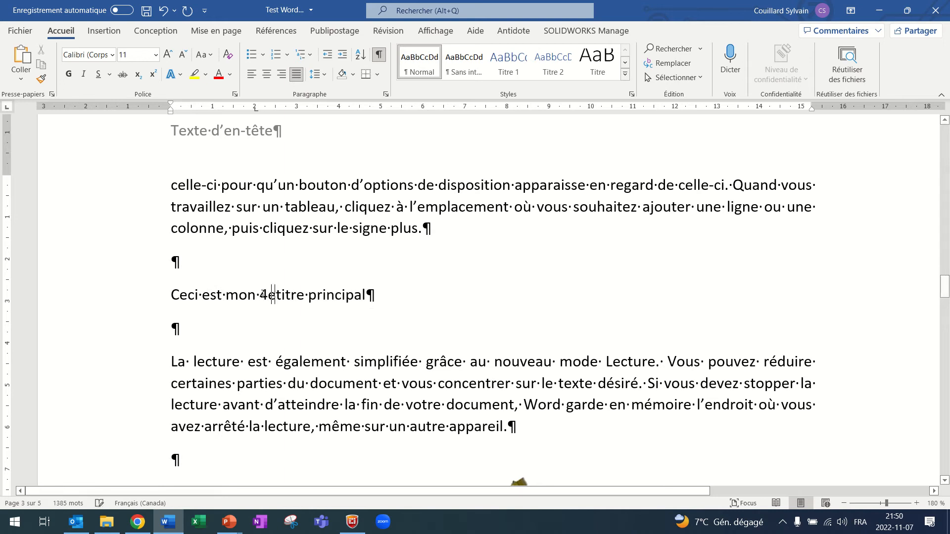
pyautogui.scroll(-3, 359, 307)
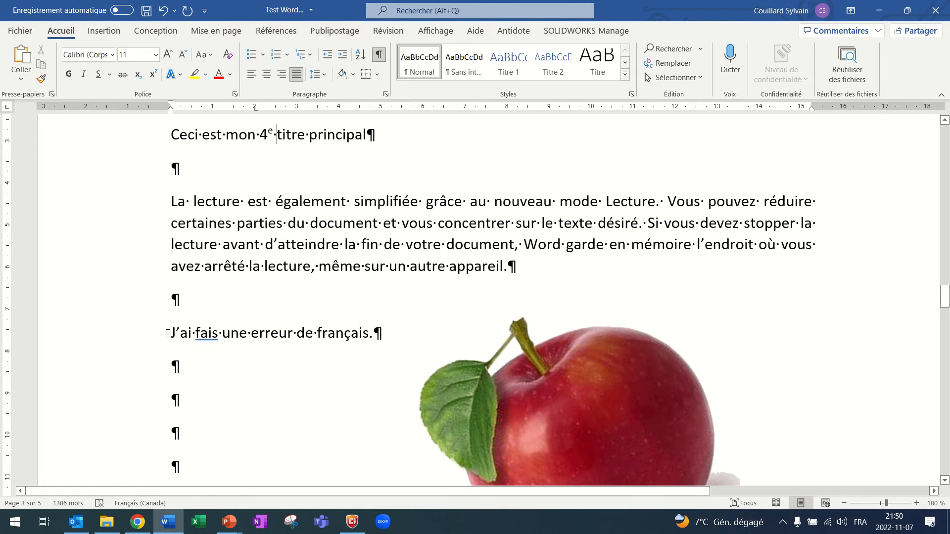
pyautogui.moveTo(168, 333); pyautogui.dragTo(346, 340)
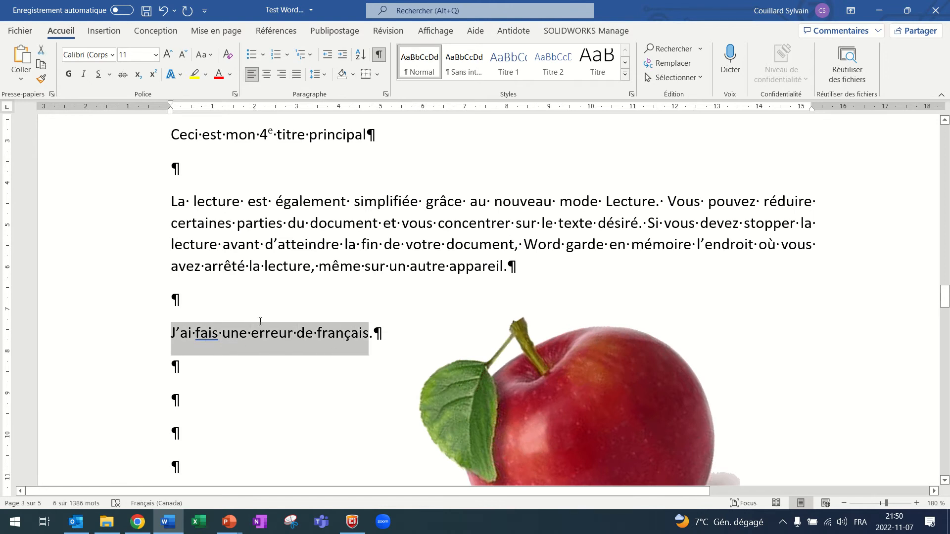
# Format "Ceci est mon titre principal" on page 1 as 14 pt bold.
pyautogui.scroll(20, 260, 322)
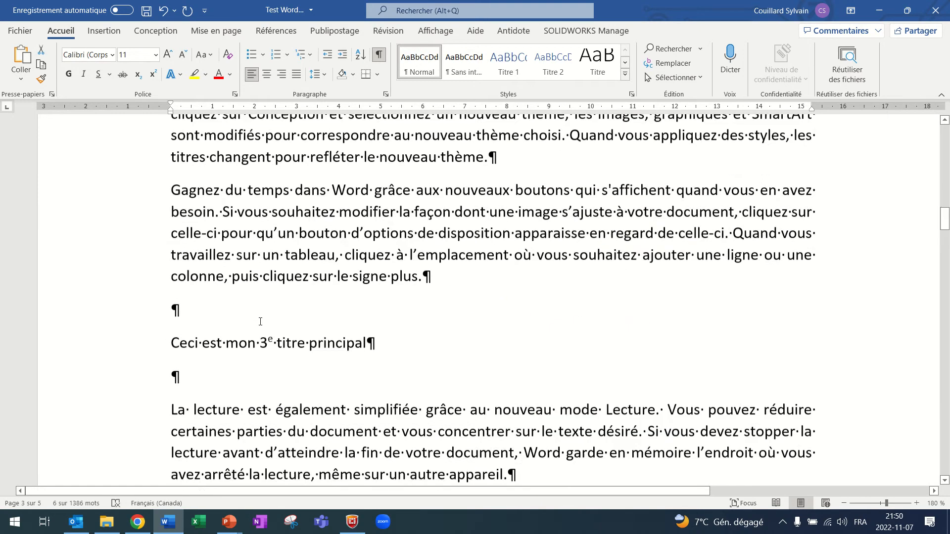
pyautogui.scroll(1, 260, 321)
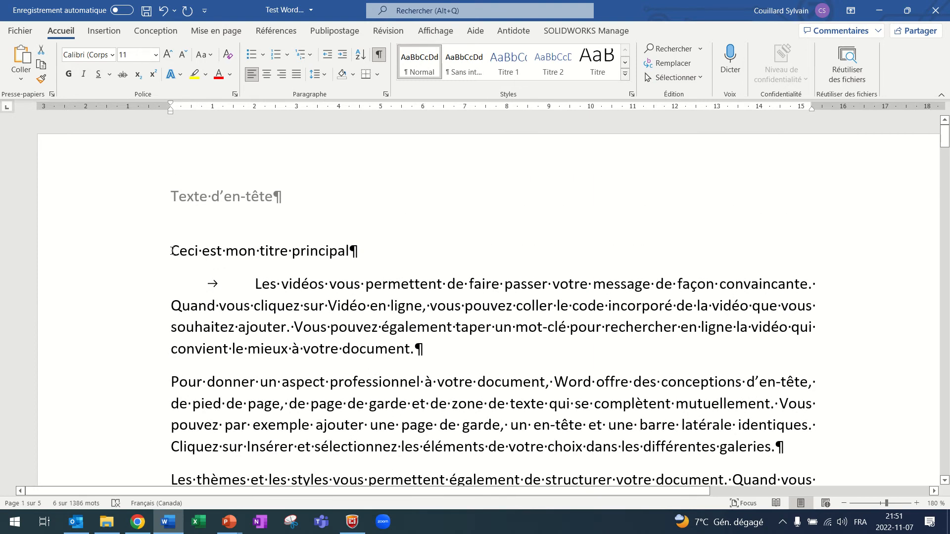
pyautogui.moveTo(172, 250); pyautogui.dragTo(343, 255)
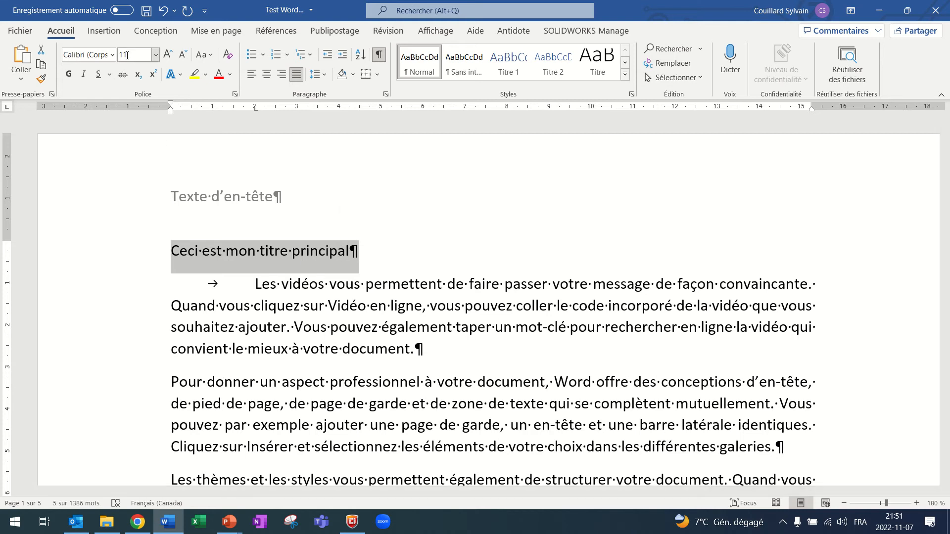
pyautogui.click(156, 55)
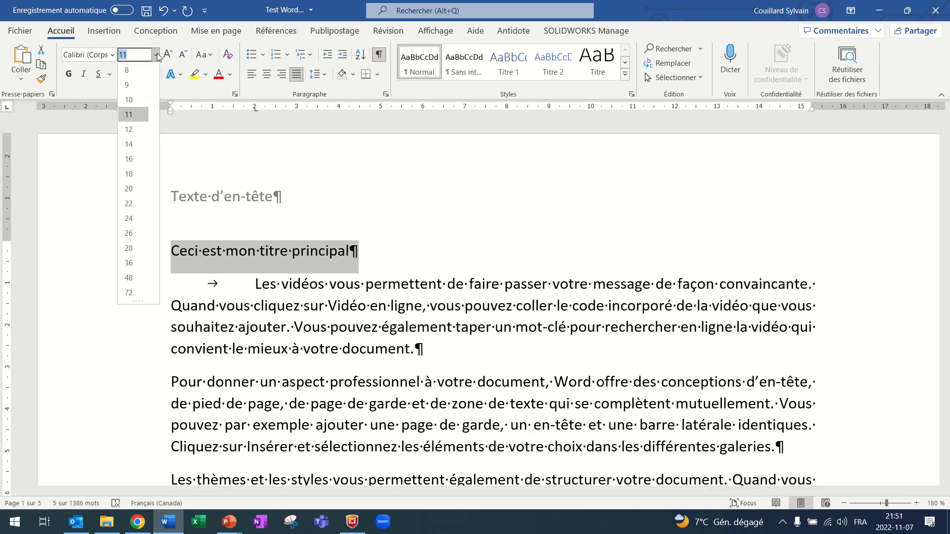
pyautogui.click(129, 144)
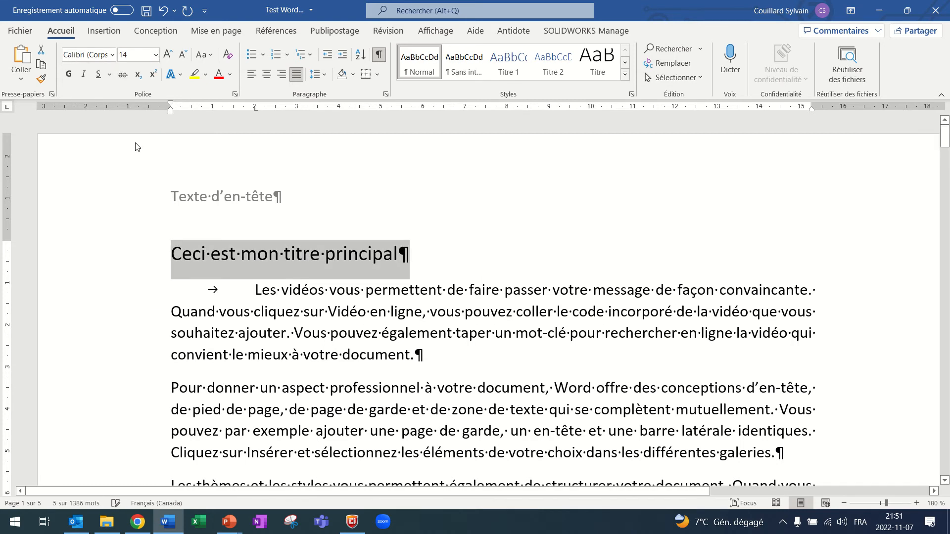
pyautogui.click(72, 78)
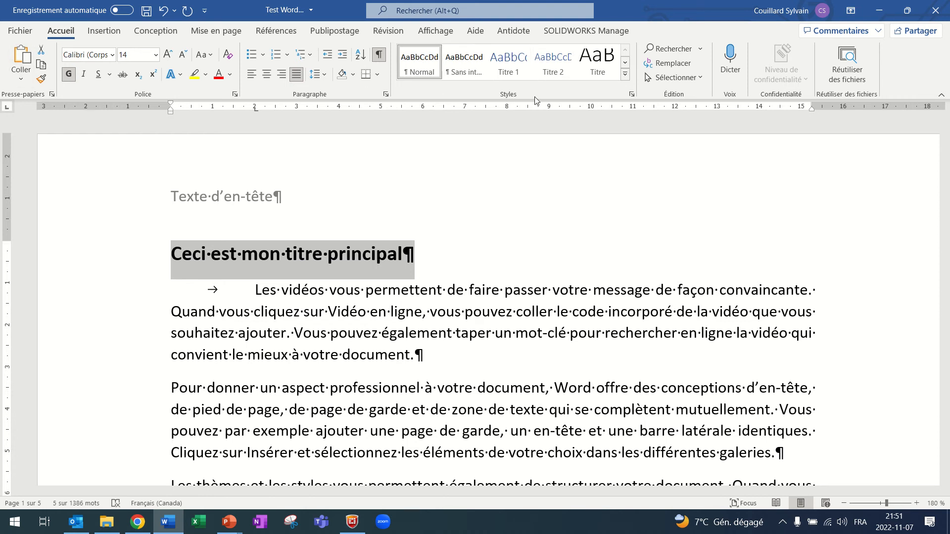
# Apply the Titre 1 style to the first title and copy its formatting onto "Ceci est mon 2e titre principal" with Format Painter.
pyautogui.click(519, 64)
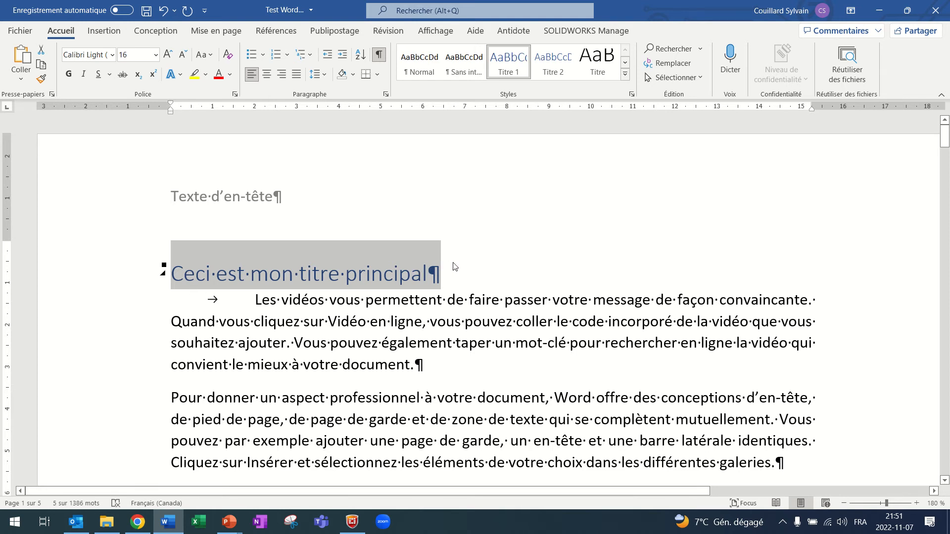
pyautogui.click(43, 81)
pyautogui.scroll(-5, 257, 198)
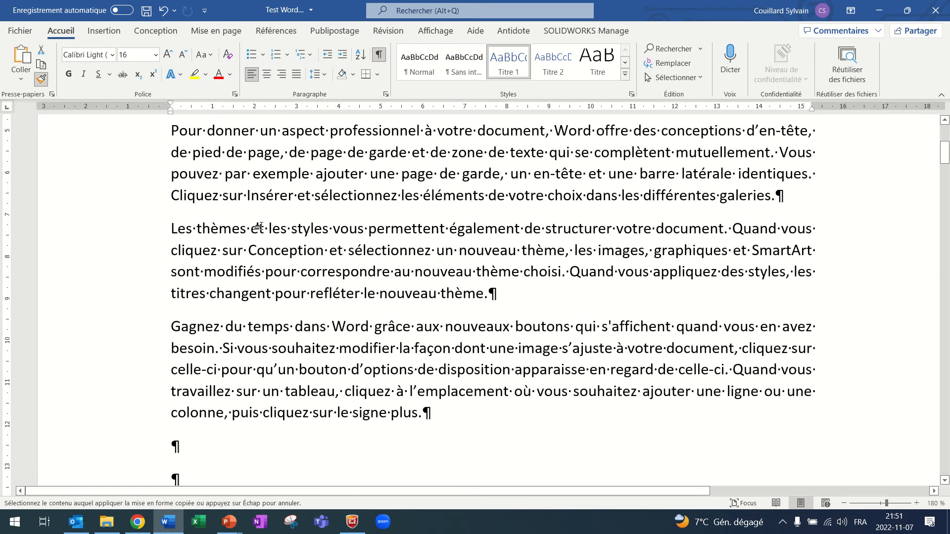
pyautogui.scroll(-6, 258, 227)
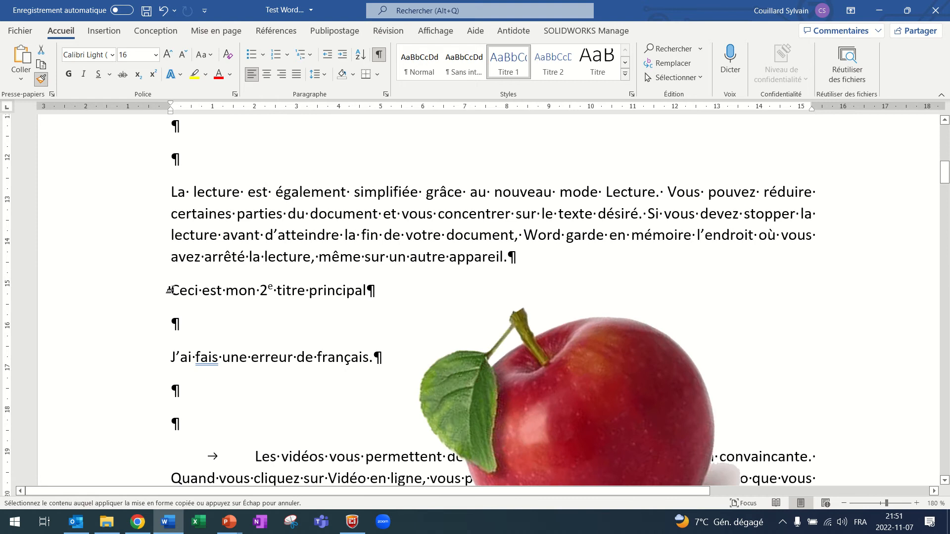
pyautogui.moveTo(170, 291); pyautogui.dragTo(399, 295)
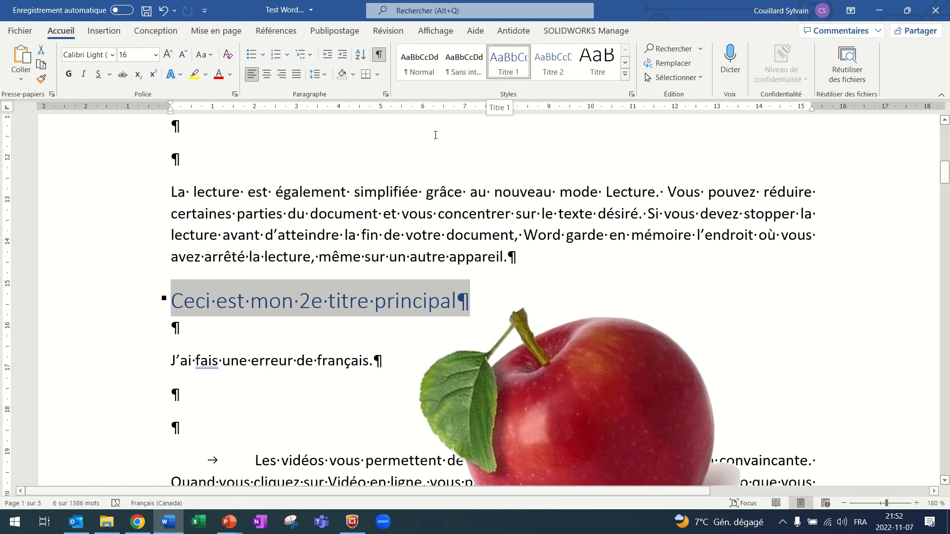
# Copy the Titre 1 formatting of "Ceci est mon 2e titre principal" onto "Ceci est mon 3e titre principal" with Format Painter kept active.
pyautogui.click(42, 80)
pyautogui.scroll(-10, 263, 209)
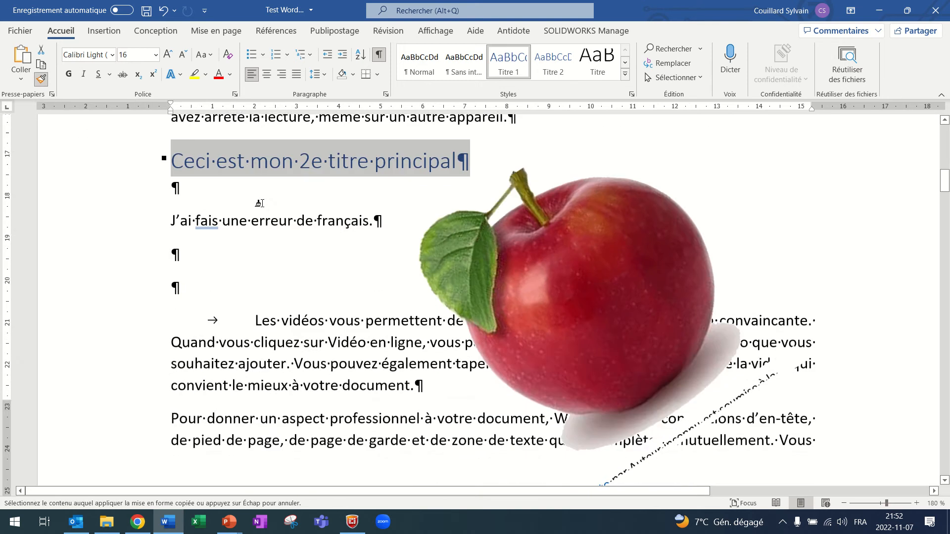
pyautogui.scroll(-9, 262, 208)
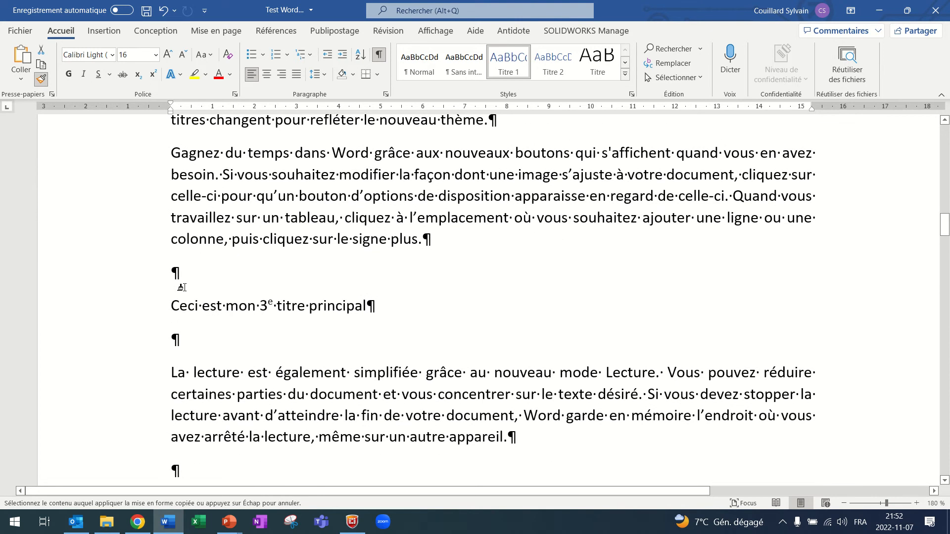
pyautogui.moveTo(168, 307); pyautogui.dragTo(386, 309)
pyautogui.scroll(-2, 387, 309)
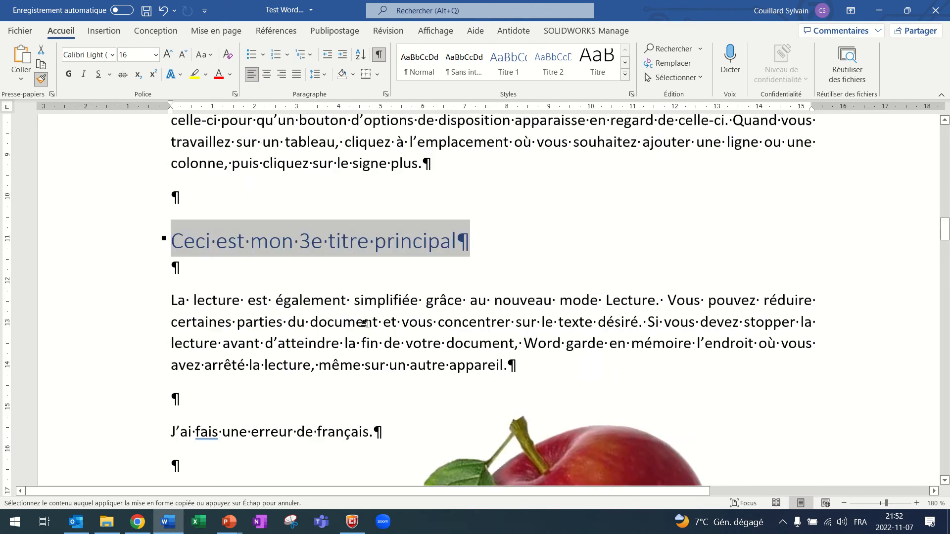
# Copy the same formatting onto "Ceci est mon 4e titre principal", return to the first title and turn off Format Painter.
pyautogui.scroll(9, 365, 317)
pyautogui.scroll(-9, 366, 317)
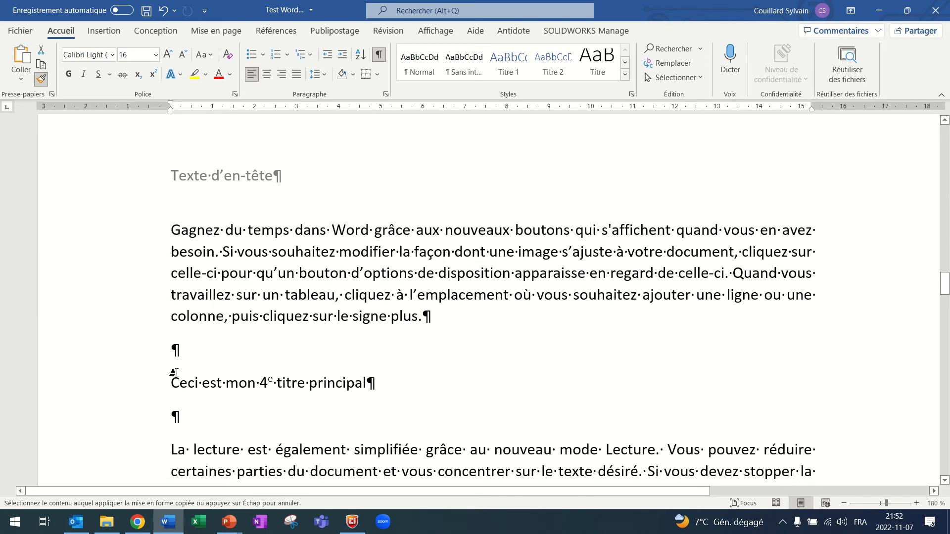
pyautogui.moveTo(168, 383); pyautogui.dragTo(377, 388)
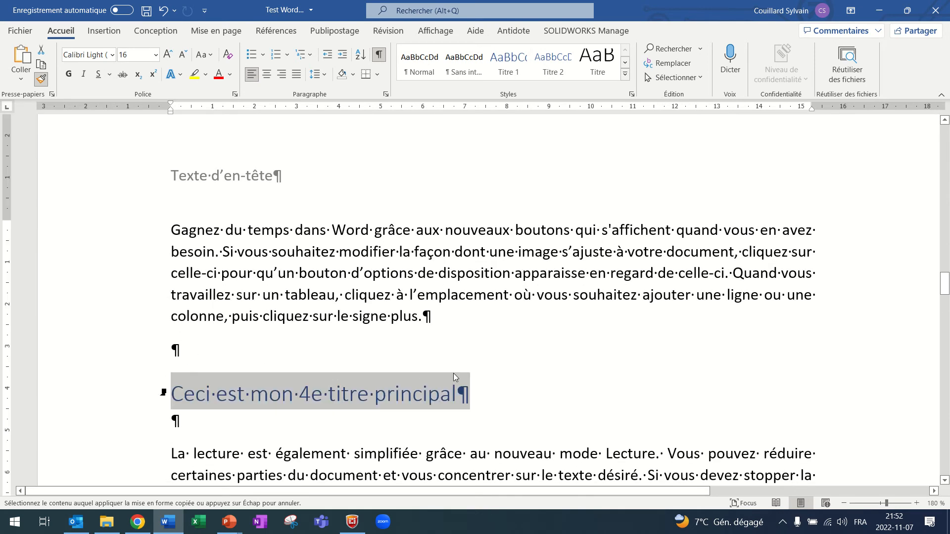
pyautogui.scroll(12, 514, 364)
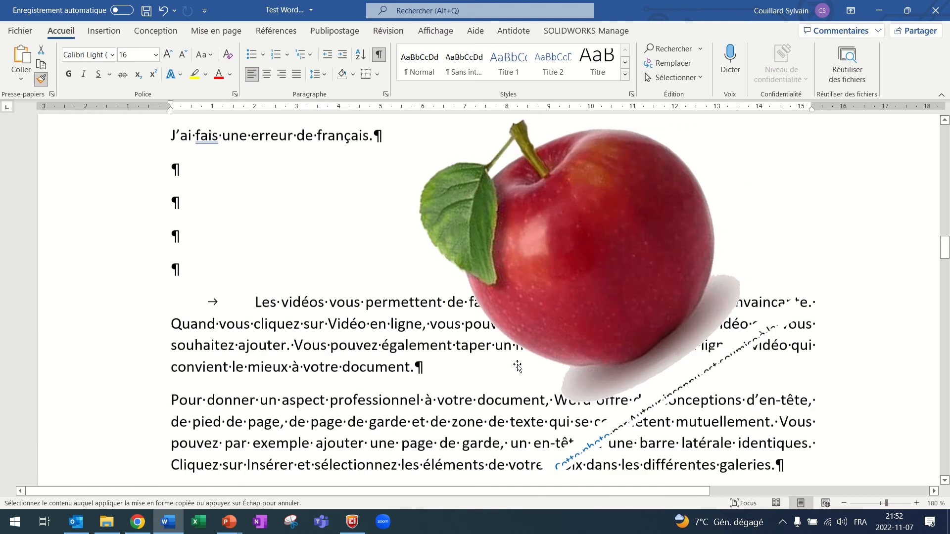
pyautogui.scroll(-4, 514, 364)
pyautogui.scroll(8, 514, 364)
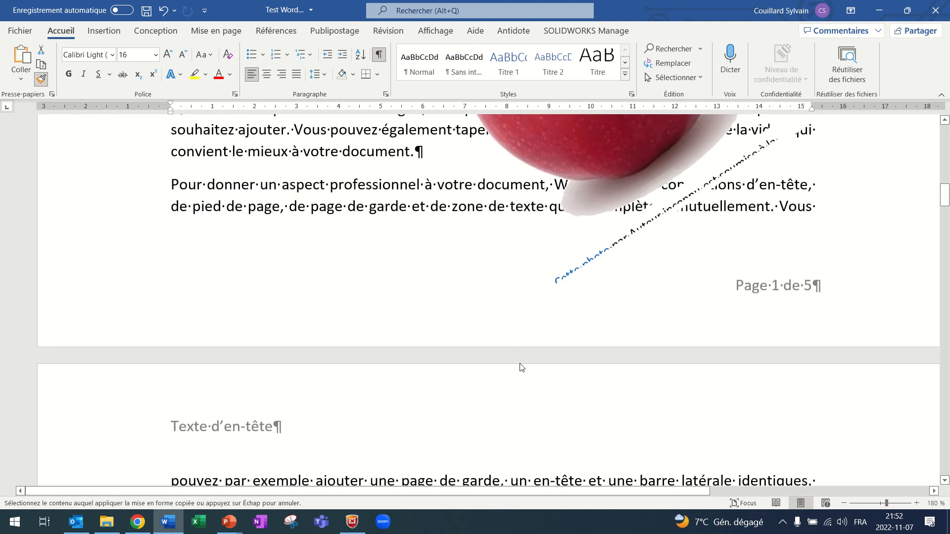
pyautogui.scroll(8, 520, 366)
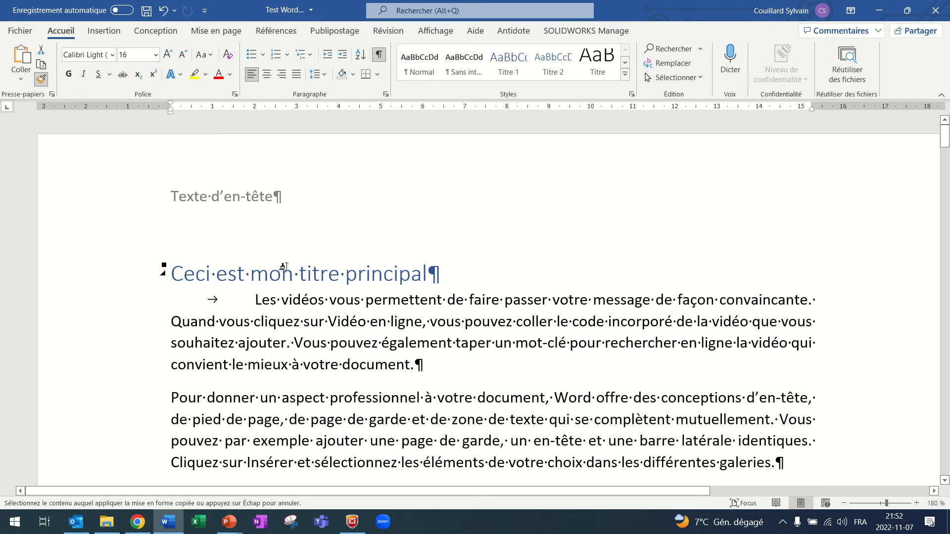
pyautogui.click(250, 251)
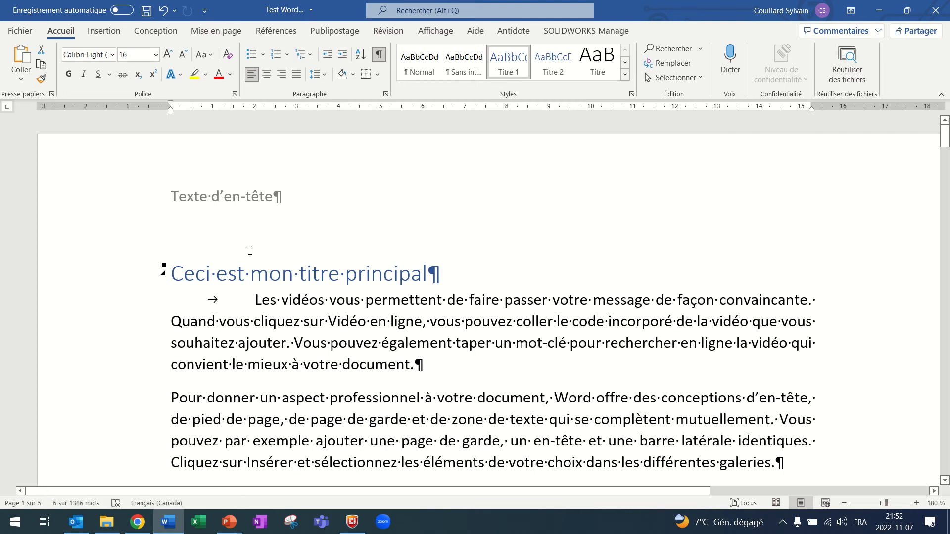
# Modify the Titre 1 style, setting its font to Arial with the Gras font style.
pyautogui.rightClick(510, 66)
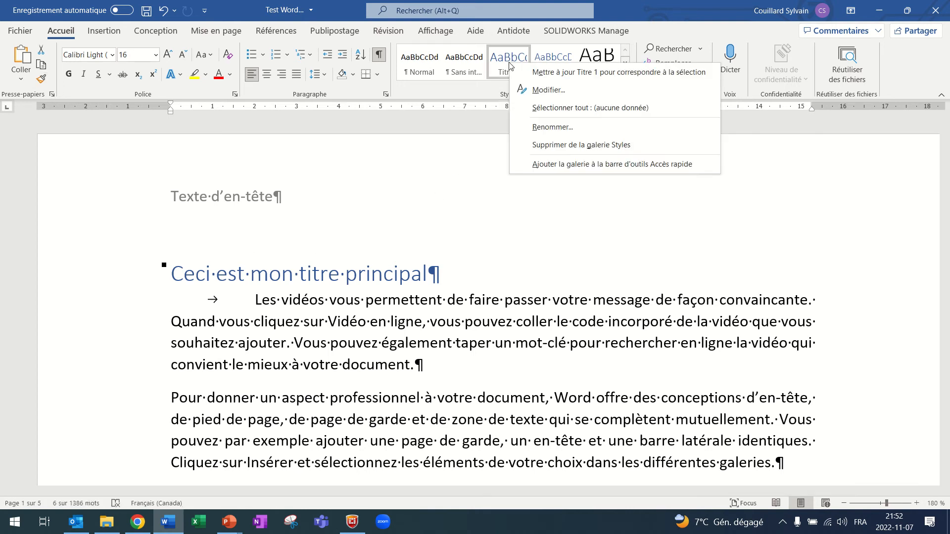
pyautogui.click(543, 90)
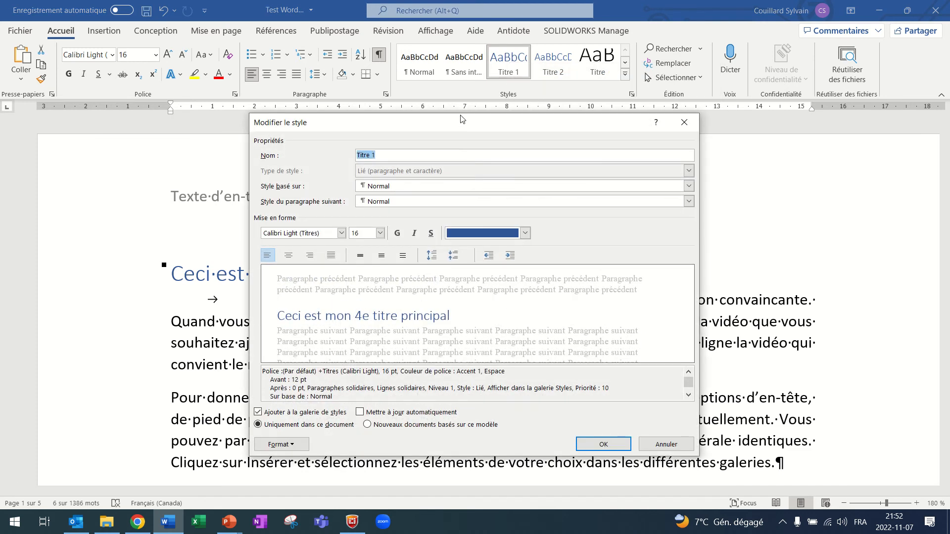
pyautogui.moveTo(455, 125); pyautogui.dragTo(458, 88)
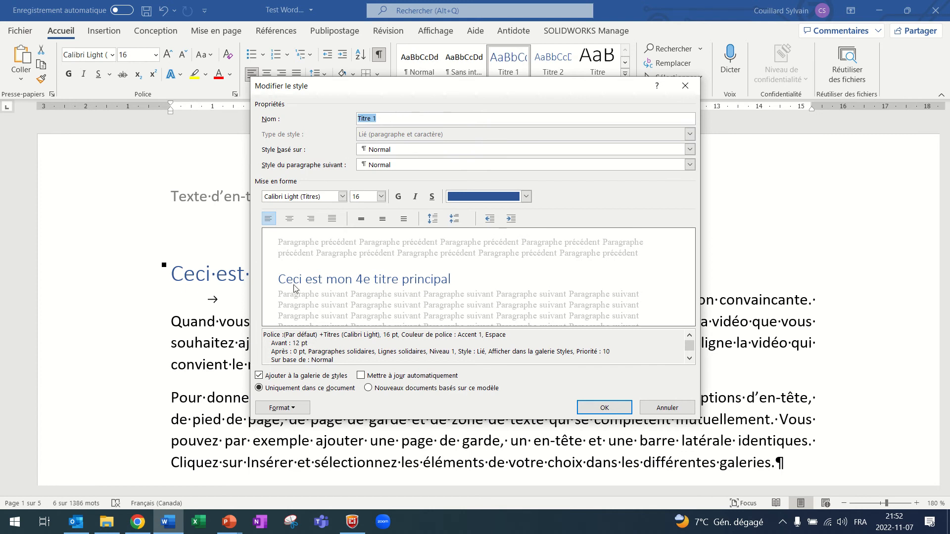
pyautogui.click(295, 409)
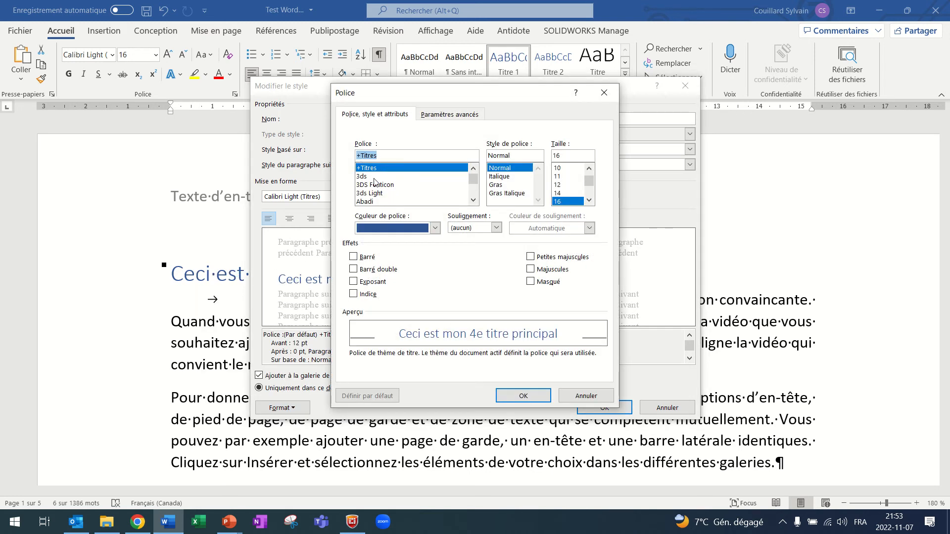
pyautogui.click(474, 194)
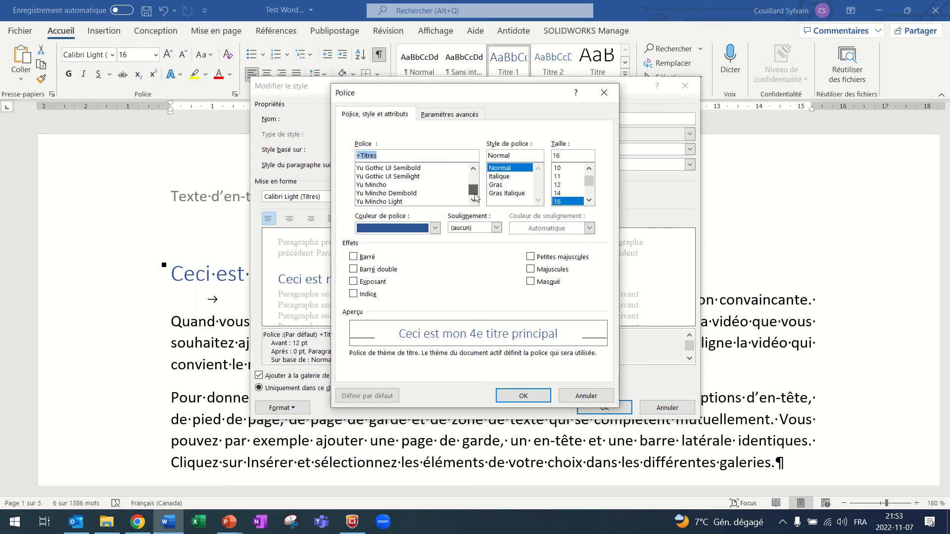
pyautogui.moveTo(475, 193); pyautogui.dragTo(474, 181)
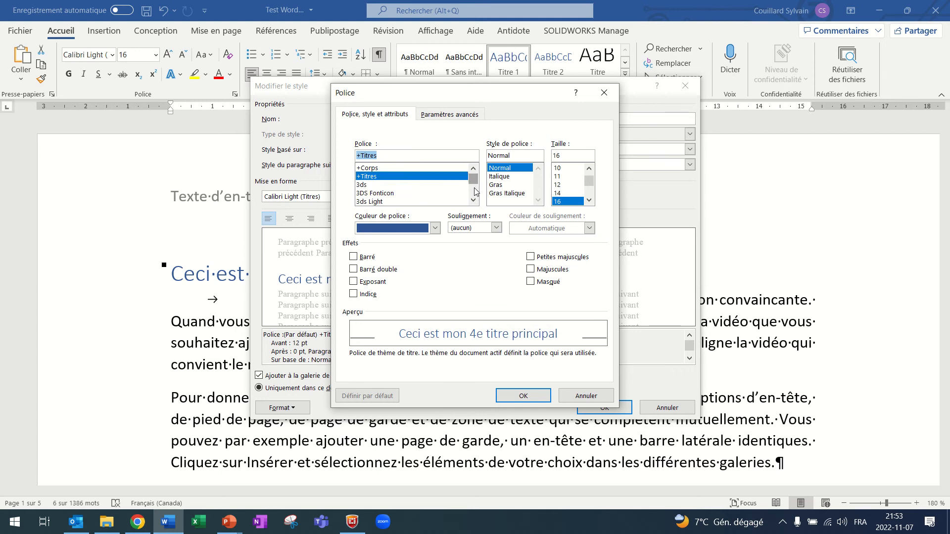
pyautogui.click(475, 194)
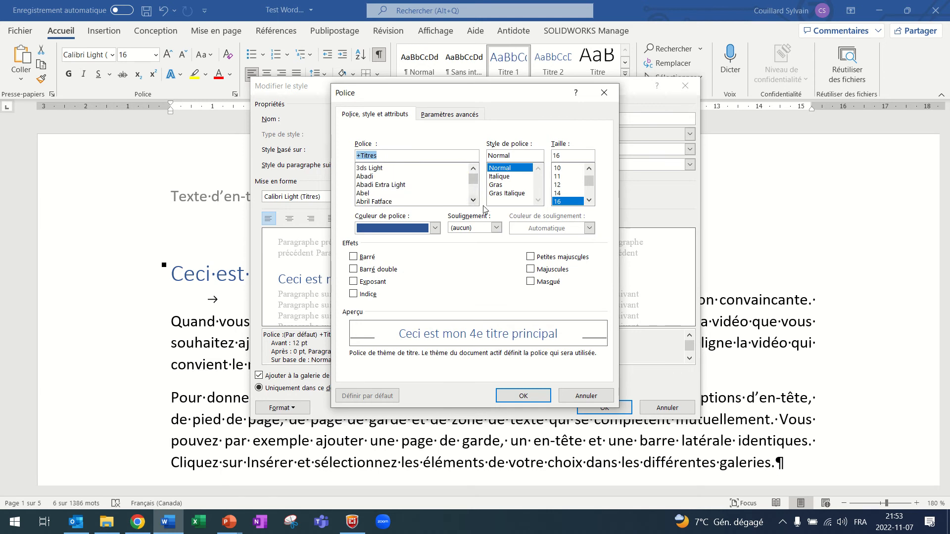
pyautogui.click(473, 200)
pyautogui.click(473, 201)
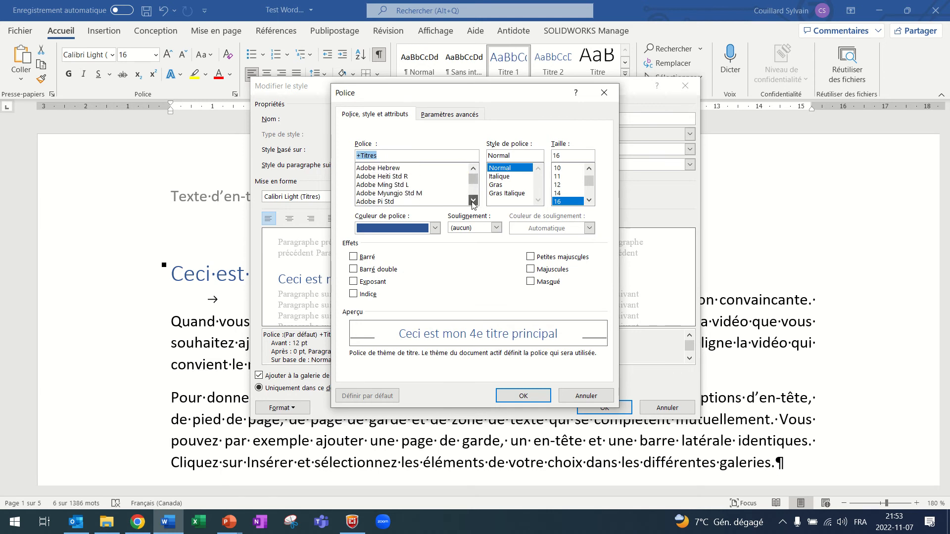
pyautogui.click(473, 200)
pyautogui.click(473, 201)
pyautogui.click(473, 200)
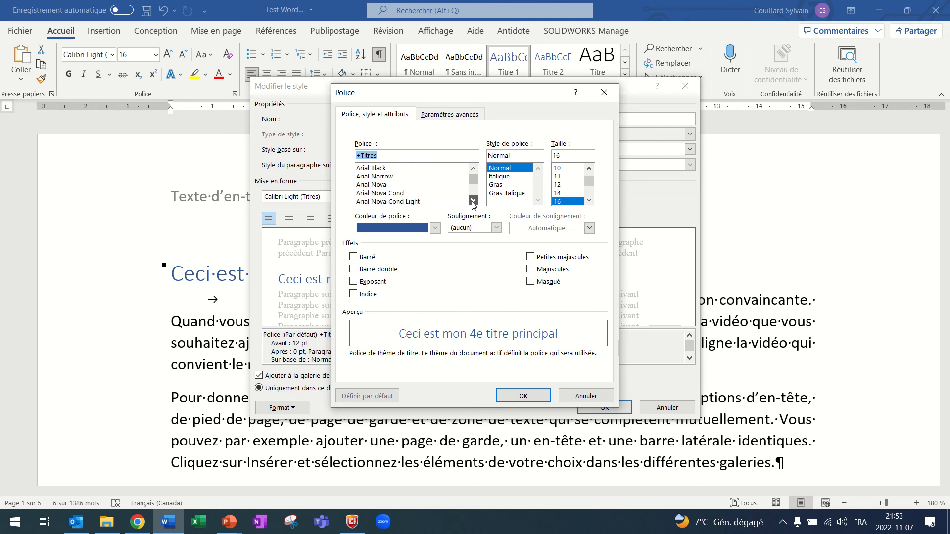
pyautogui.scroll(2, 392, 184)
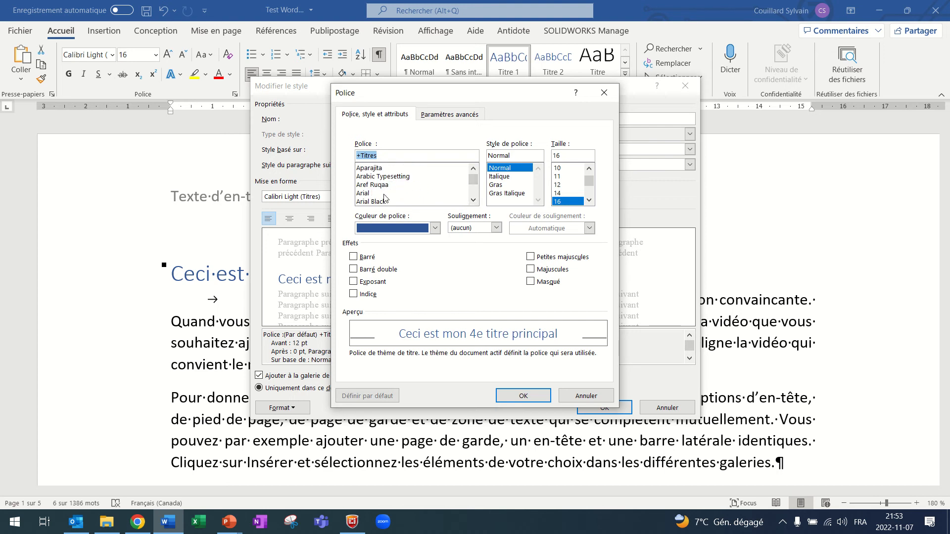
pyautogui.click(384, 193)
pyautogui.click(501, 186)
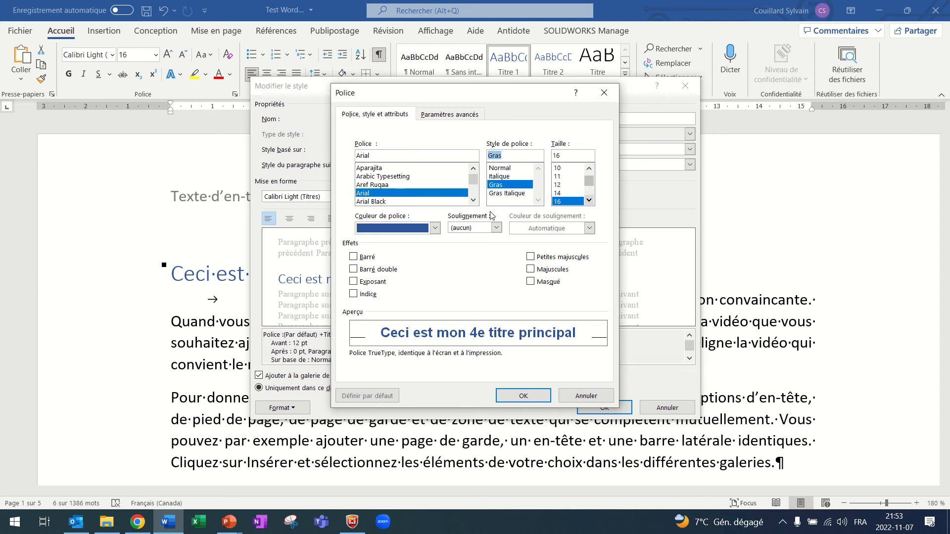
# Set the Titre 1 style's font colour to standard red, enable Majuscules and apply the font settings.
pyautogui.click(435, 228)
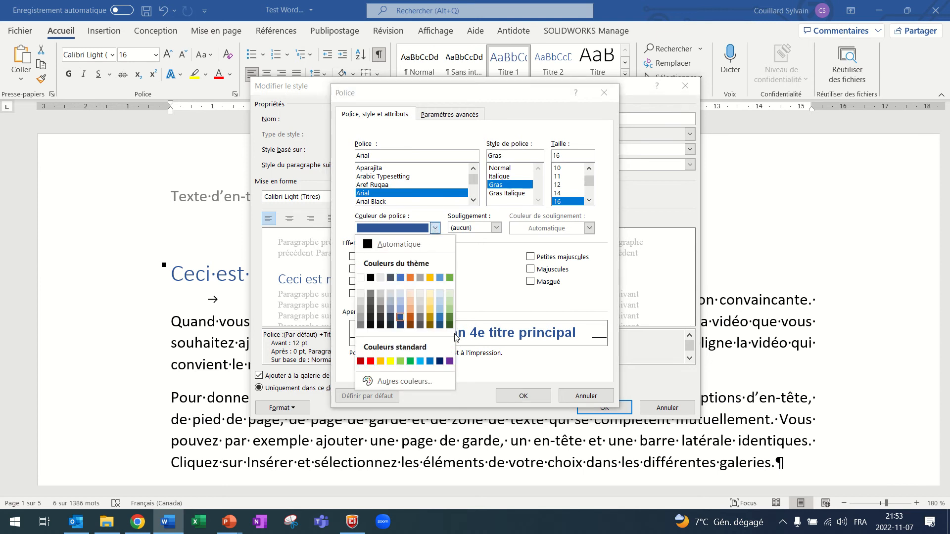
pyautogui.click(371, 362)
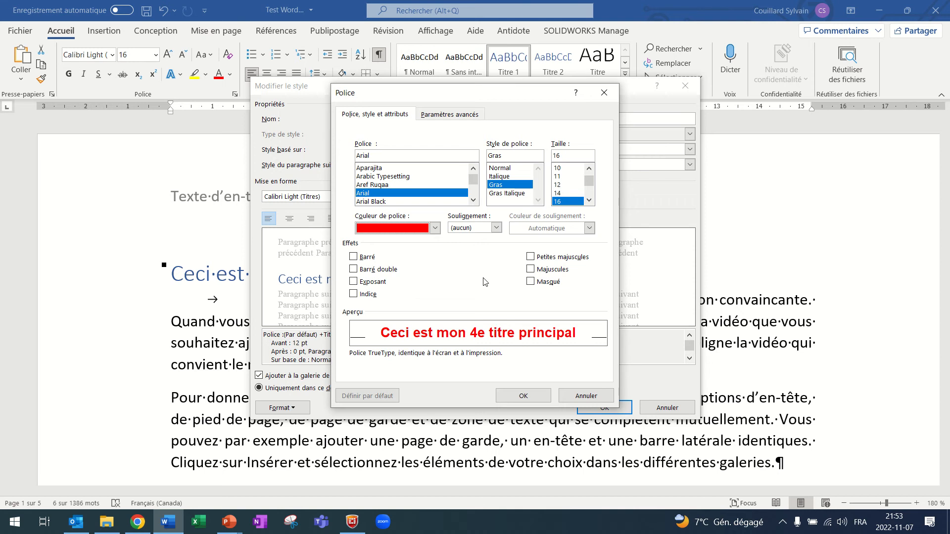
pyautogui.click(533, 270)
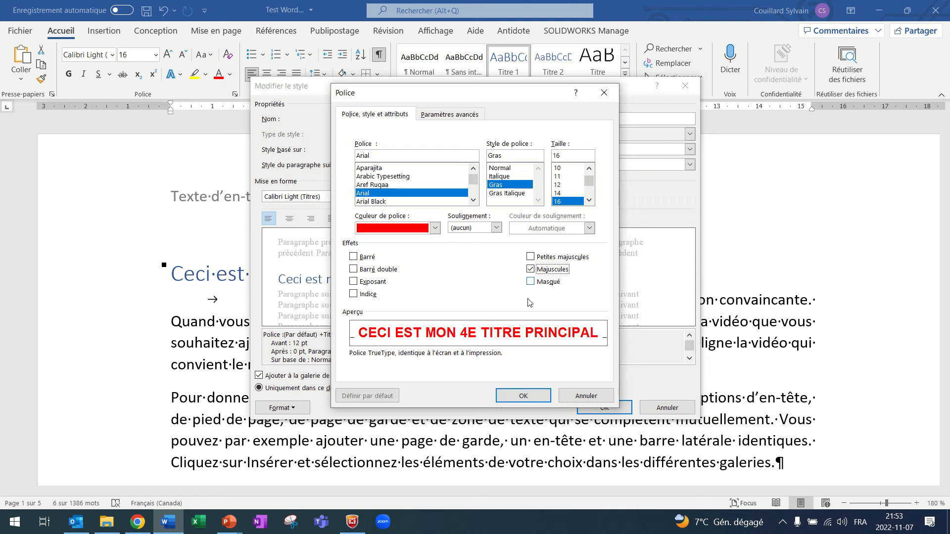
pyautogui.click(522, 395)
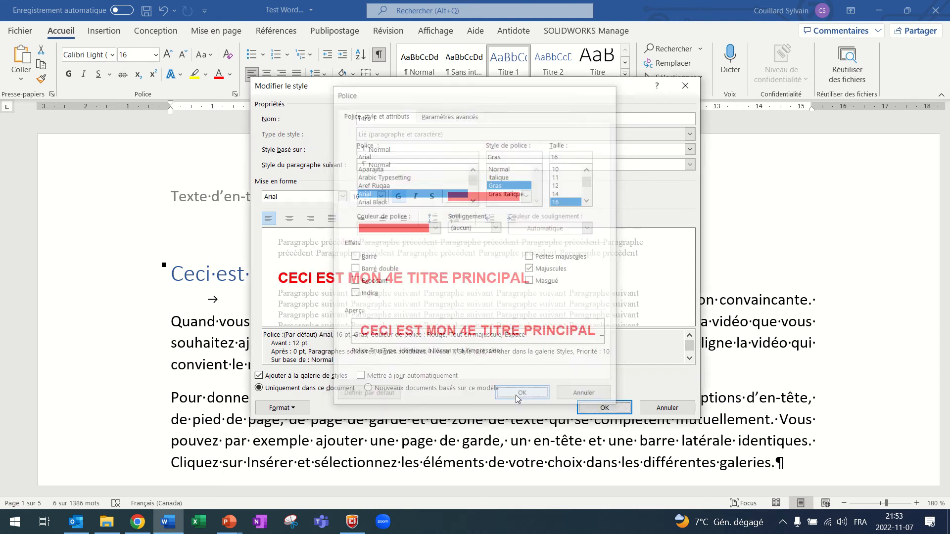
# Set the Titre 1 style's paragraph spacing after to 12 pt and its line spacing to Simple.
pyautogui.click(281, 408)
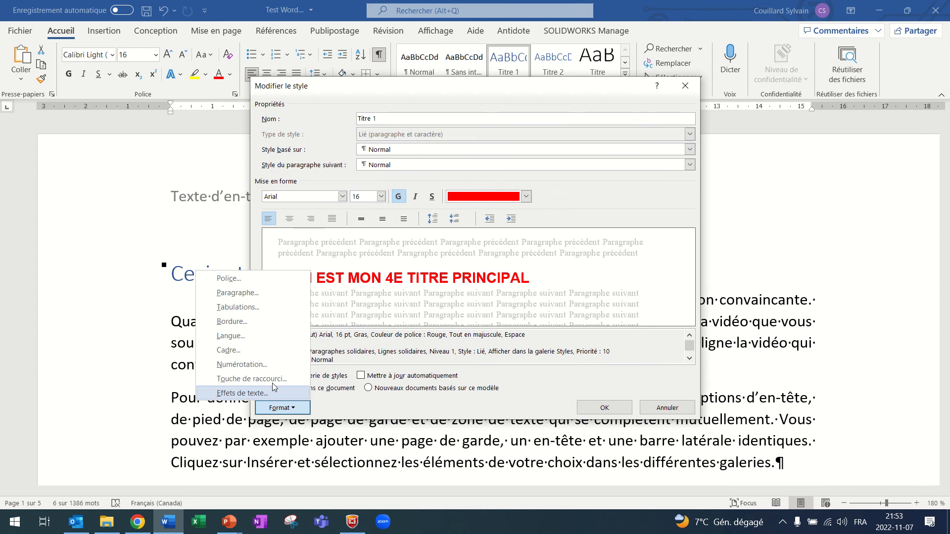
pyautogui.click(238, 293)
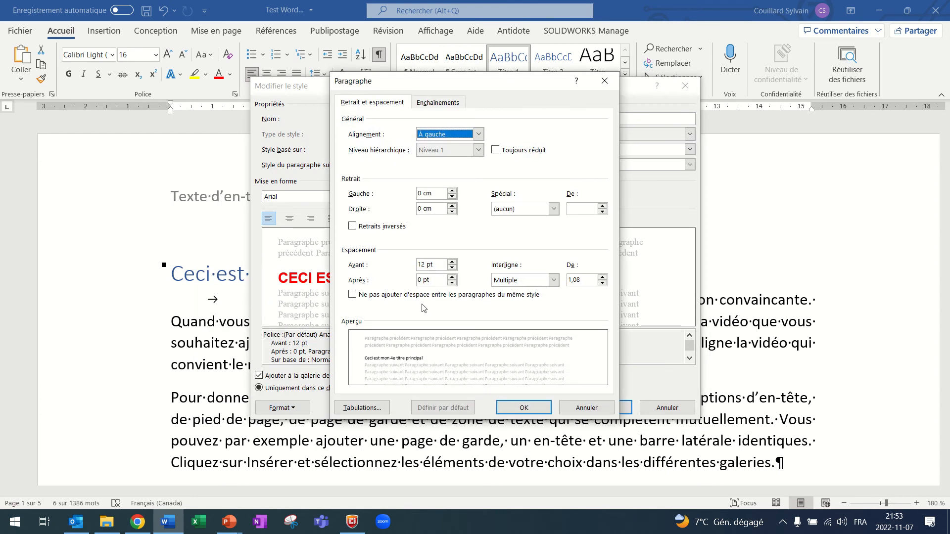
pyautogui.click(452, 277)
pyautogui.click(451, 277)
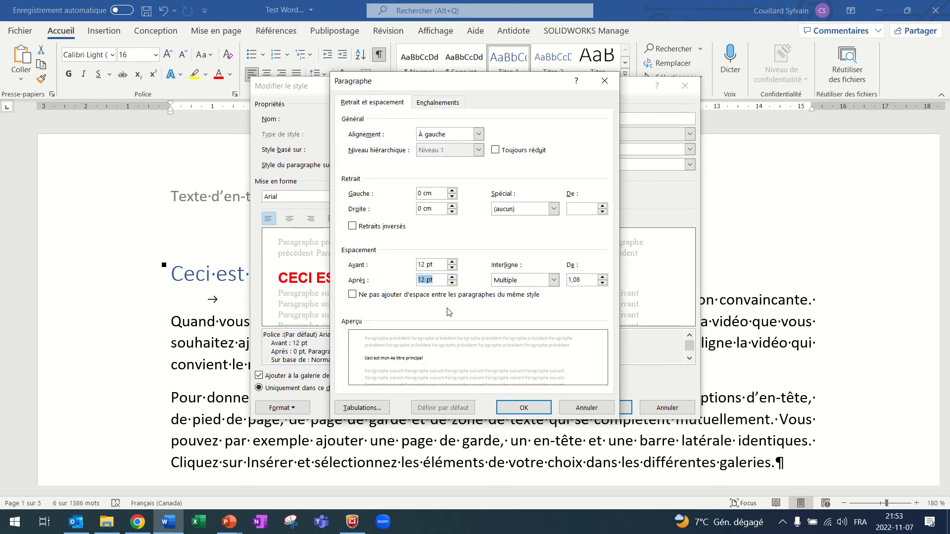
pyautogui.click(603, 283)
pyautogui.click(554, 280)
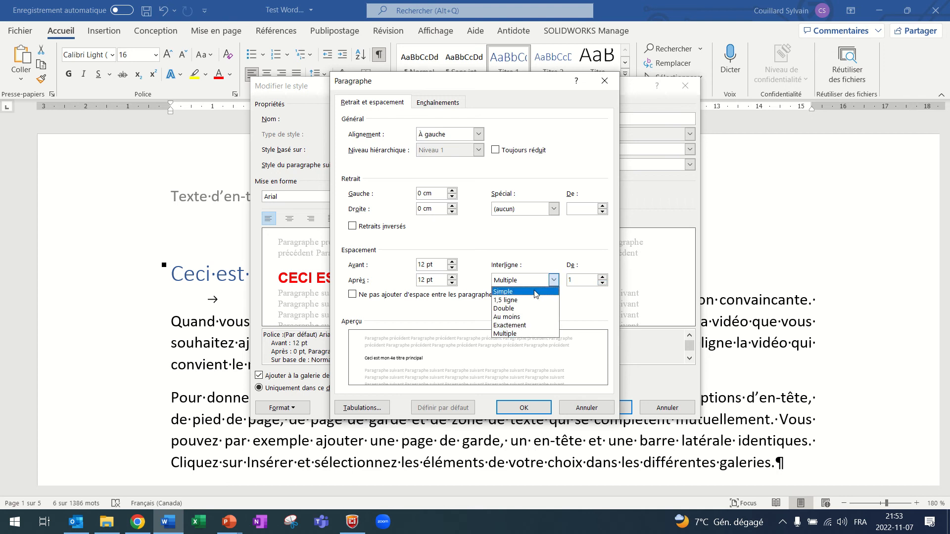
pyautogui.click(535, 293)
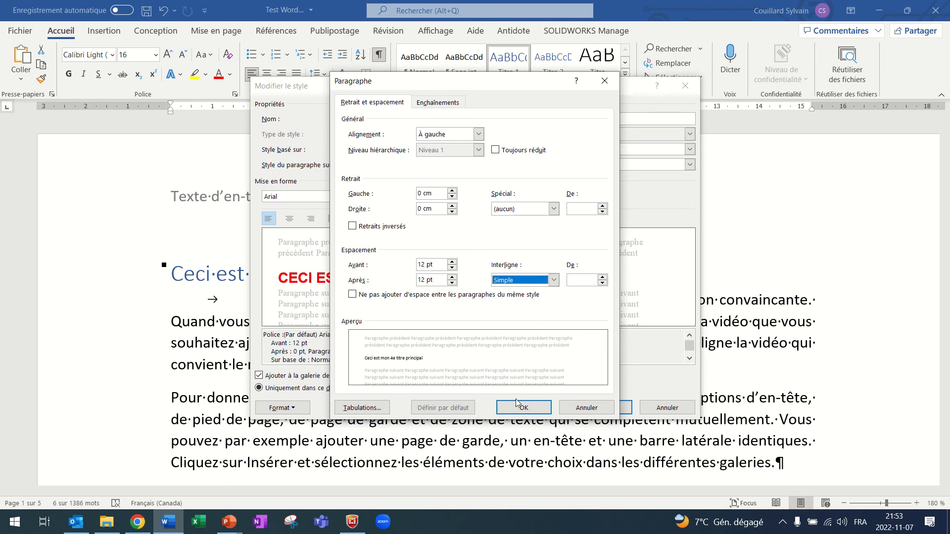
# Set the Titre 1 style's left indent to 0,5 cm and apply the paragraph settings.
pyautogui.click(452, 192)
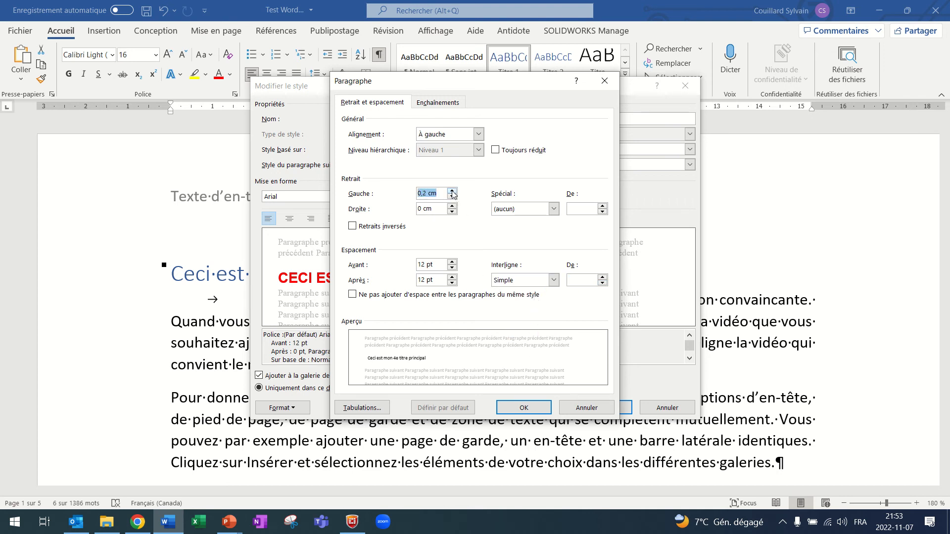
pyautogui.click(452, 191)
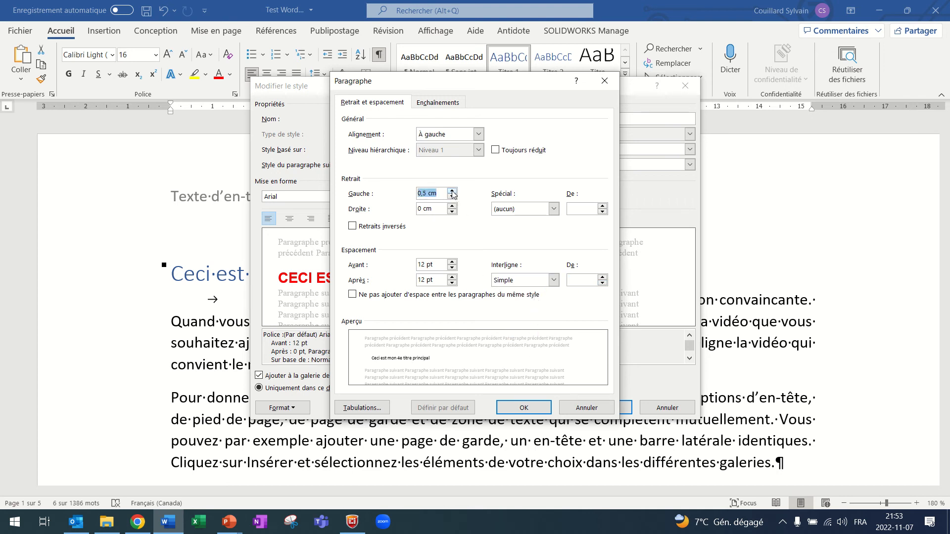
pyautogui.click(524, 407)
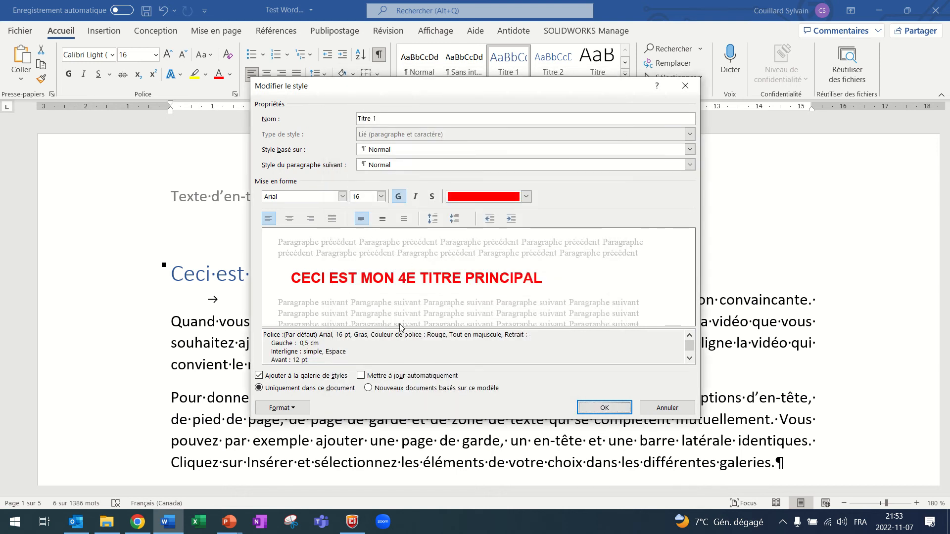
# Add the 1., 2., 3. numbering format to the Titre 1 style and apply the style changes.
pyautogui.click(296, 409)
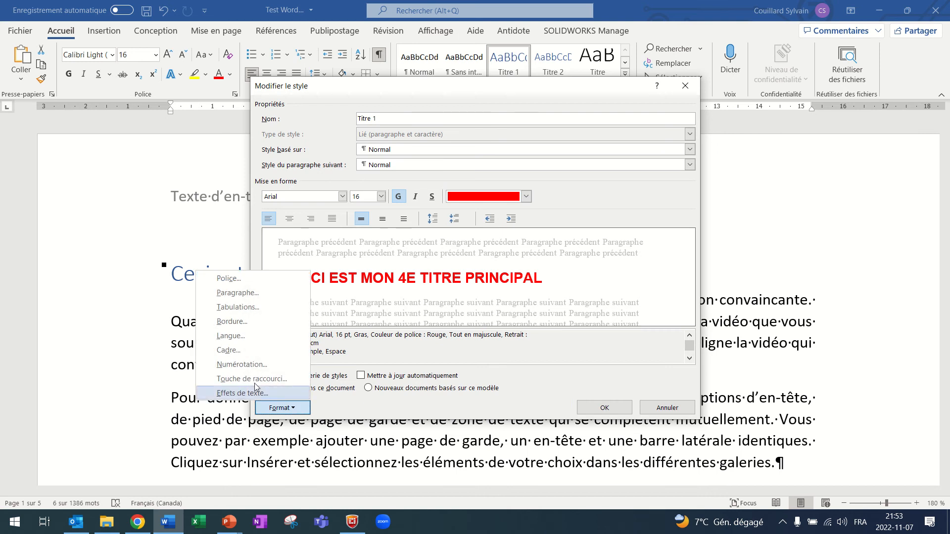
pyautogui.click(248, 364)
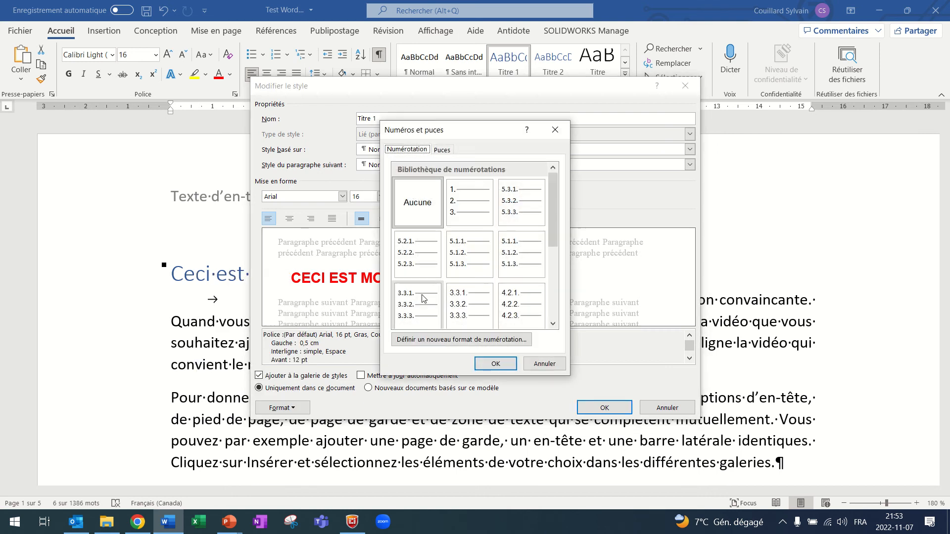
pyautogui.click(463, 204)
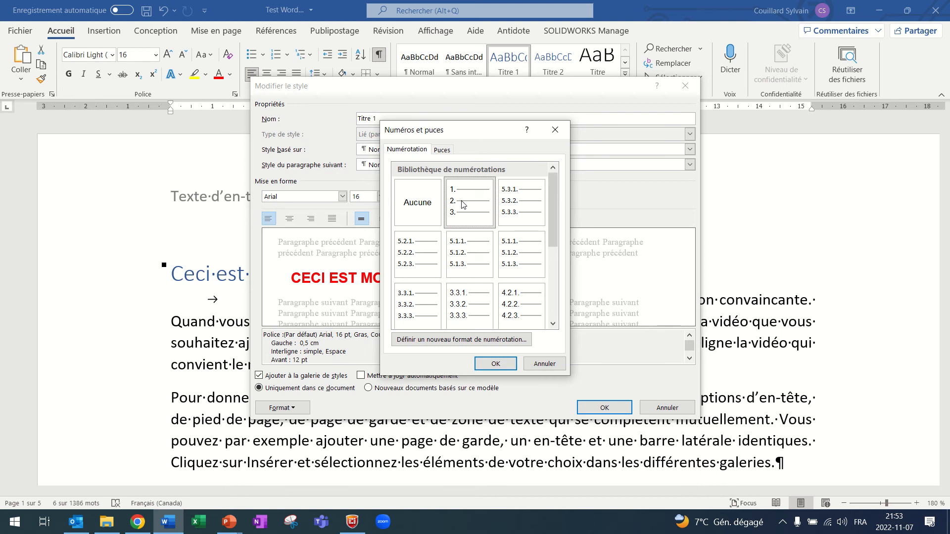
pyautogui.click(486, 367)
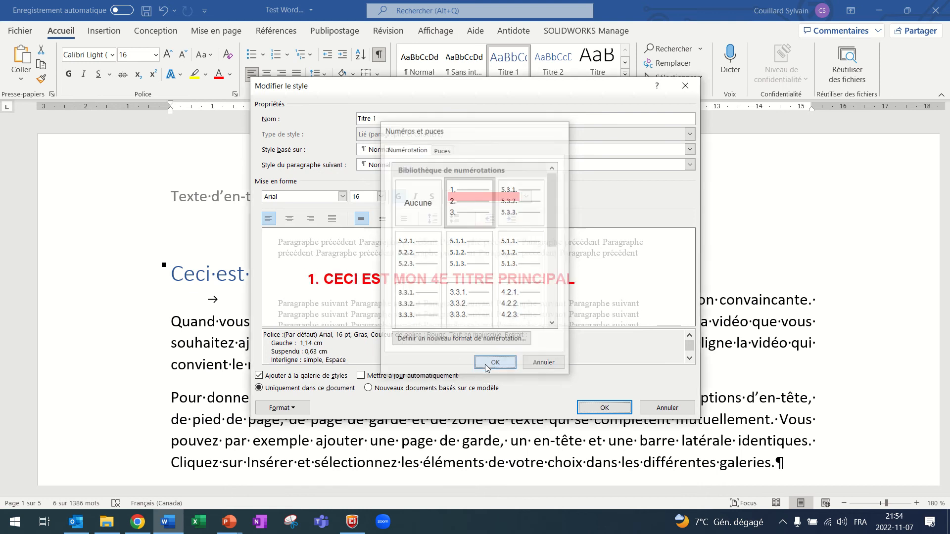
pyautogui.click(595, 414)
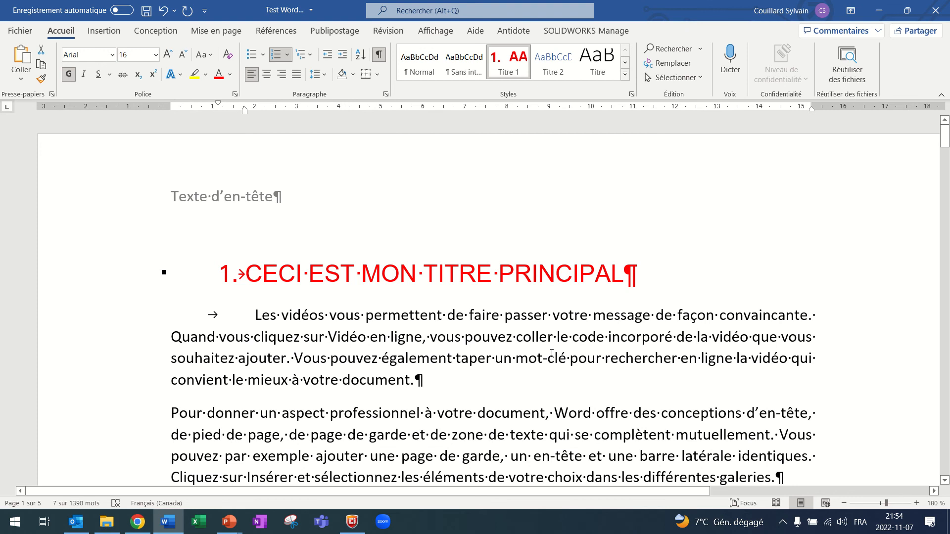
# Reapply the Titre 1 style to the first main title, "Ceci est mon titre principal".
pyautogui.scroll(-10, 545, 352)
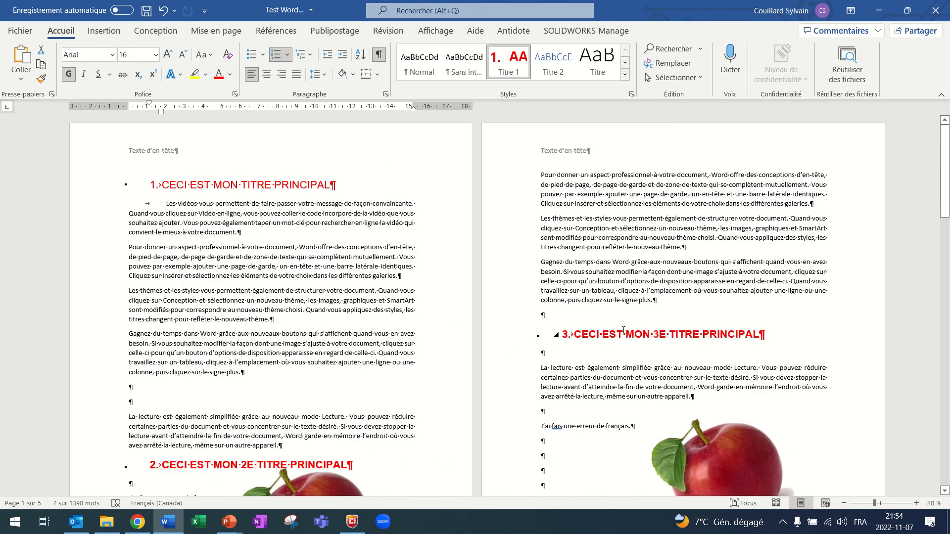
pyautogui.scroll(-1, 633, 325)
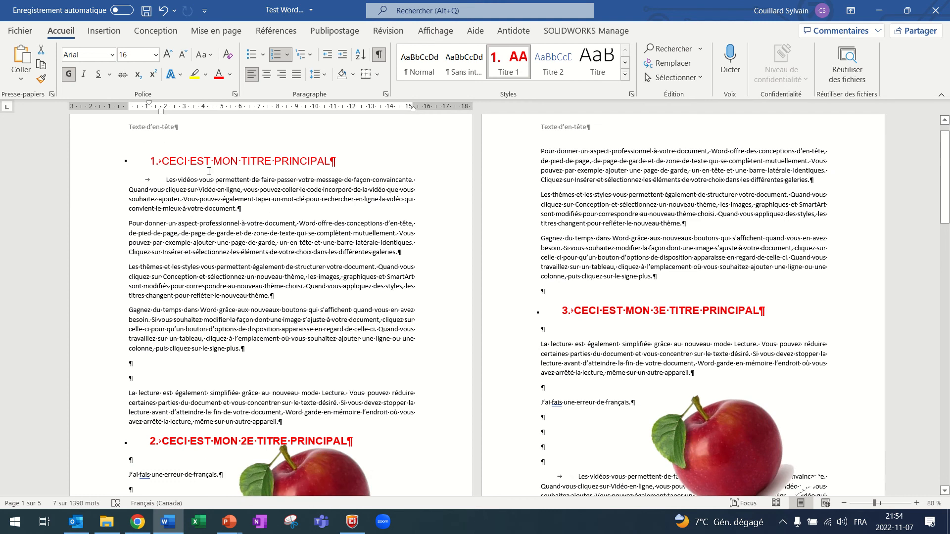
pyautogui.scroll(4, 175, 172)
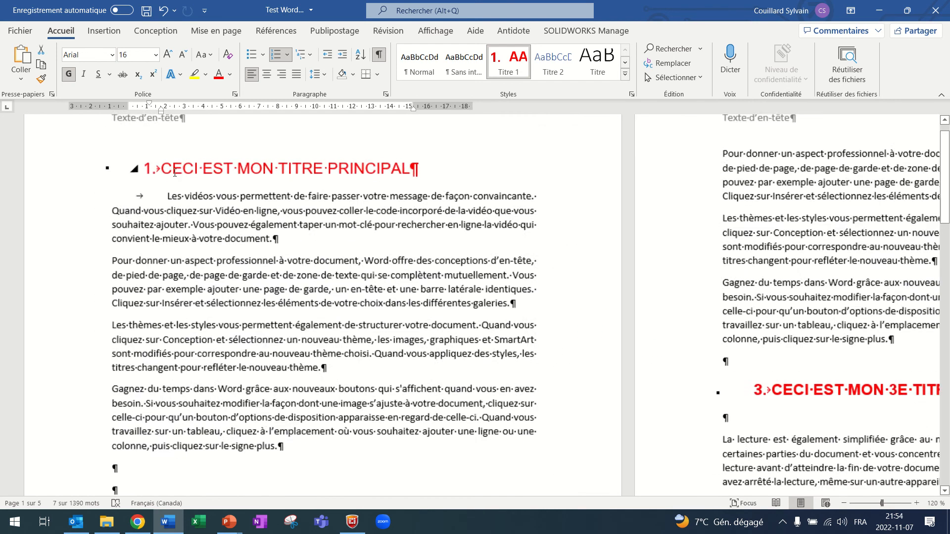
pyautogui.moveTo(310, 170); pyautogui.dragTo(562, 163)
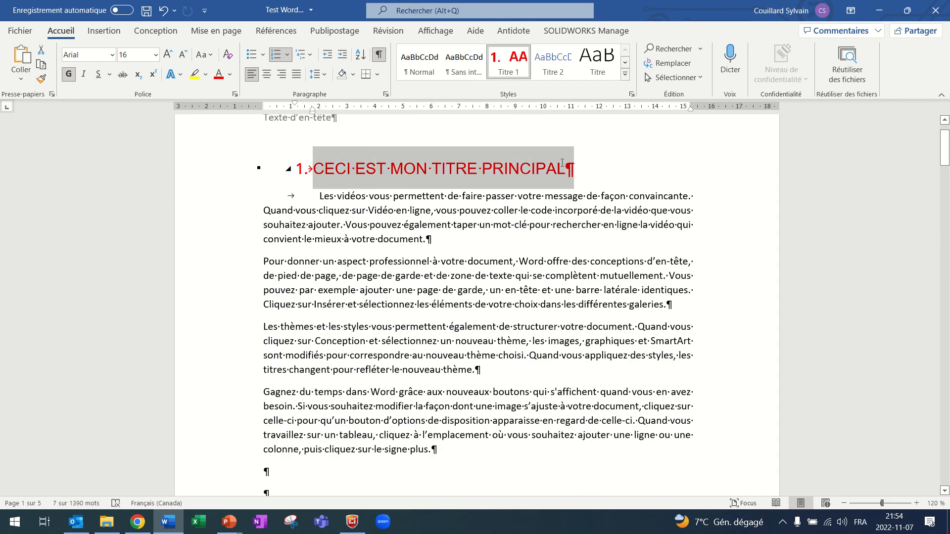
pyautogui.click(520, 69)
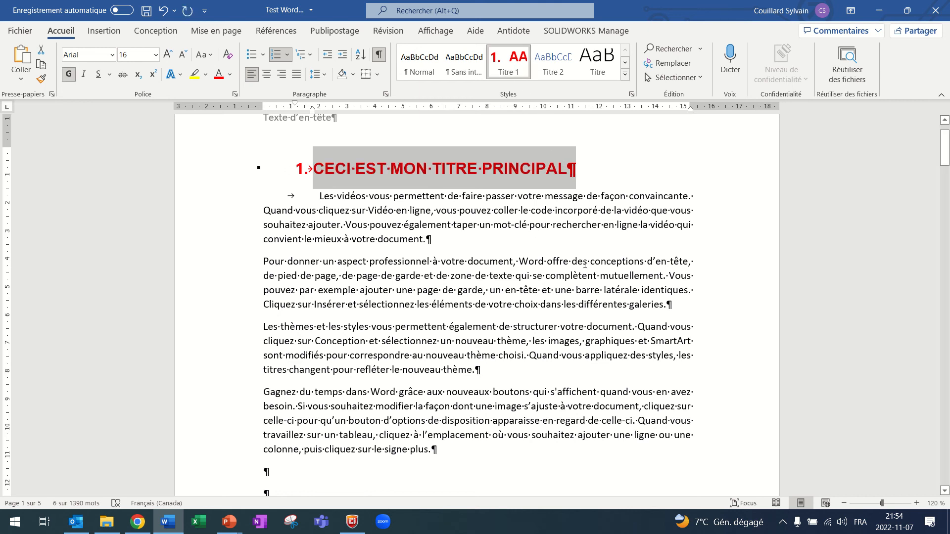
# Review the numbered titles, then insert a Page suivante section break before the first main title.
pyautogui.scroll(-10, 521, 292)
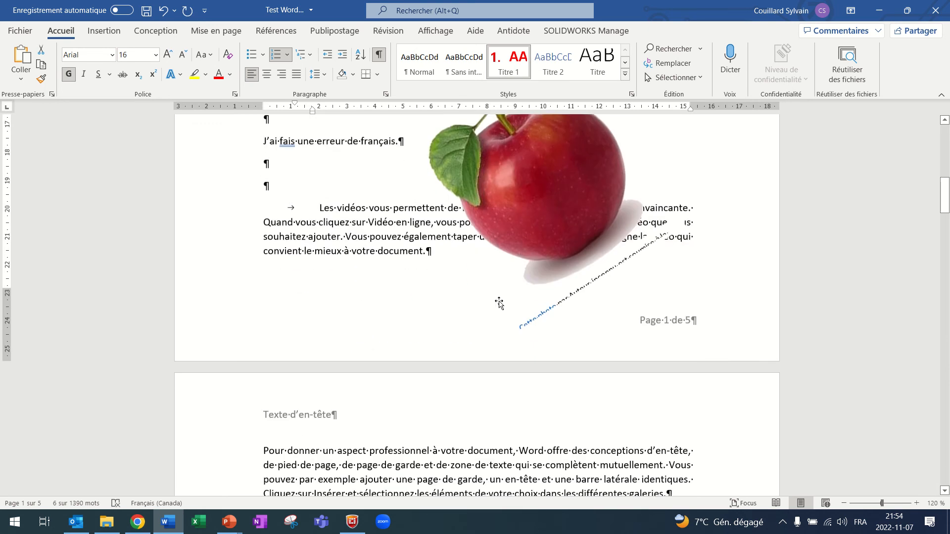
pyautogui.scroll(-10, 493, 304)
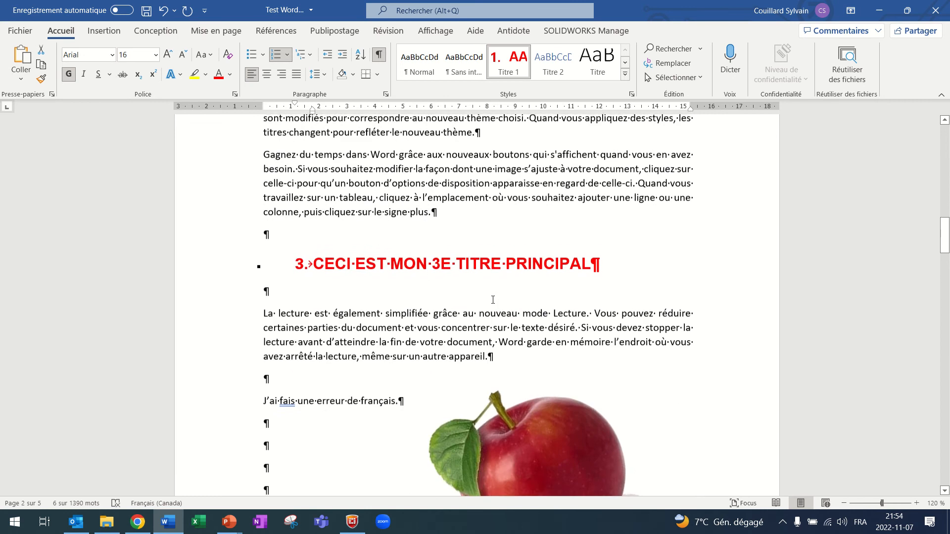
pyautogui.scroll(-10, 493, 300)
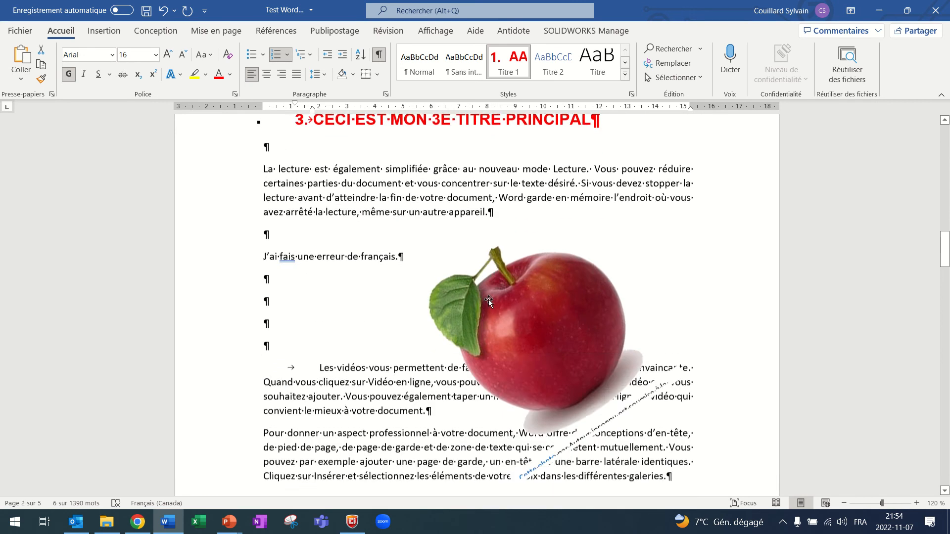
pyautogui.scroll(-4, 487, 301)
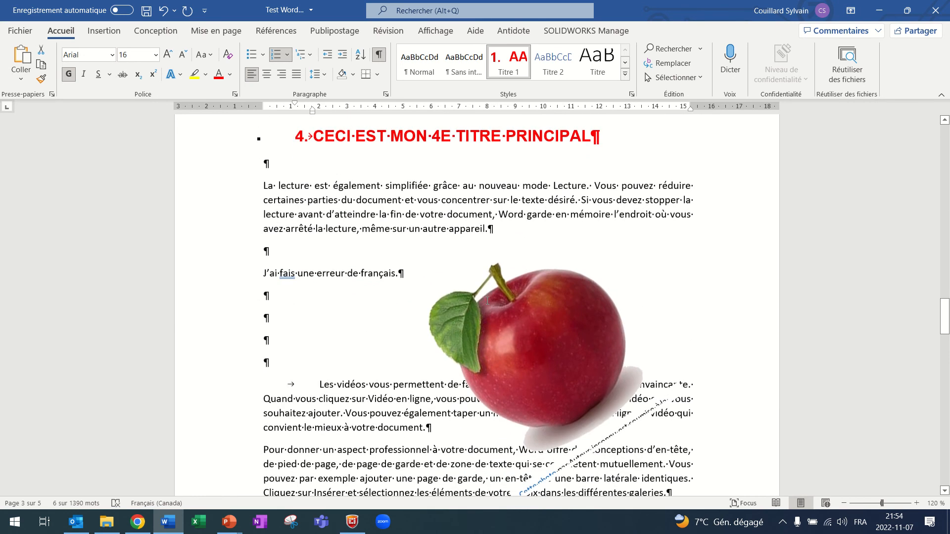
pyautogui.scroll(12, 712, 347)
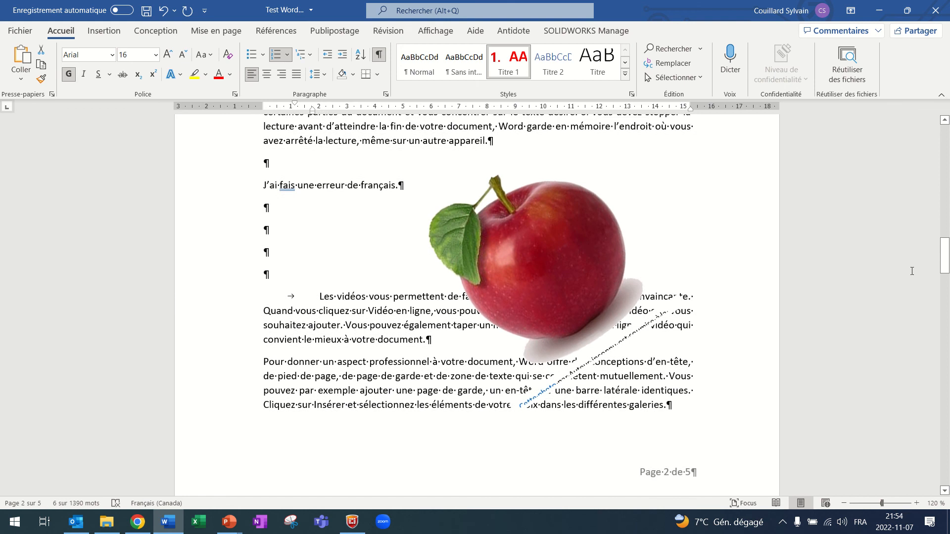
pyautogui.moveTo(945, 254); pyautogui.dragTo(945, 138)
pyautogui.click(311, 221)
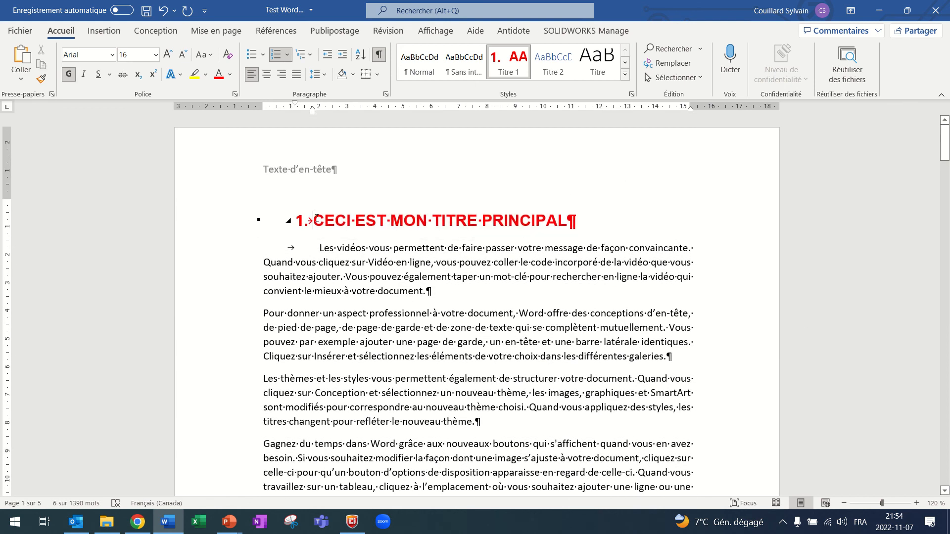
pyautogui.click(105, 31)
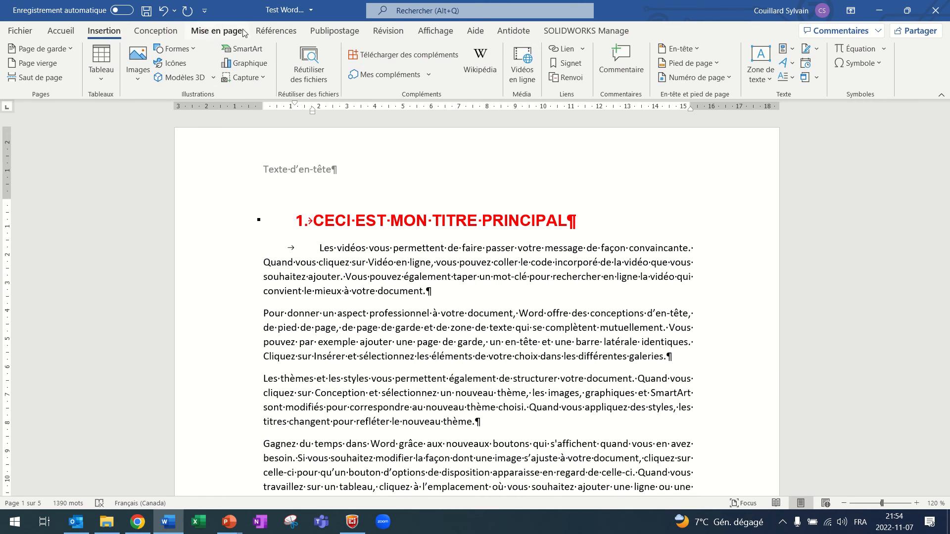
pyautogui.click(216, 31)
pyautogui.click(163, 49)
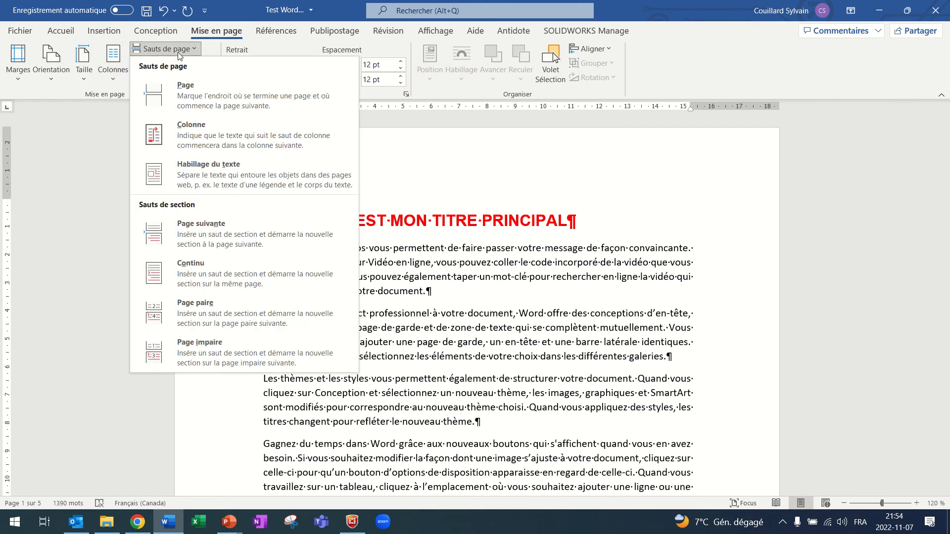
pyautogui.click(191, 232)
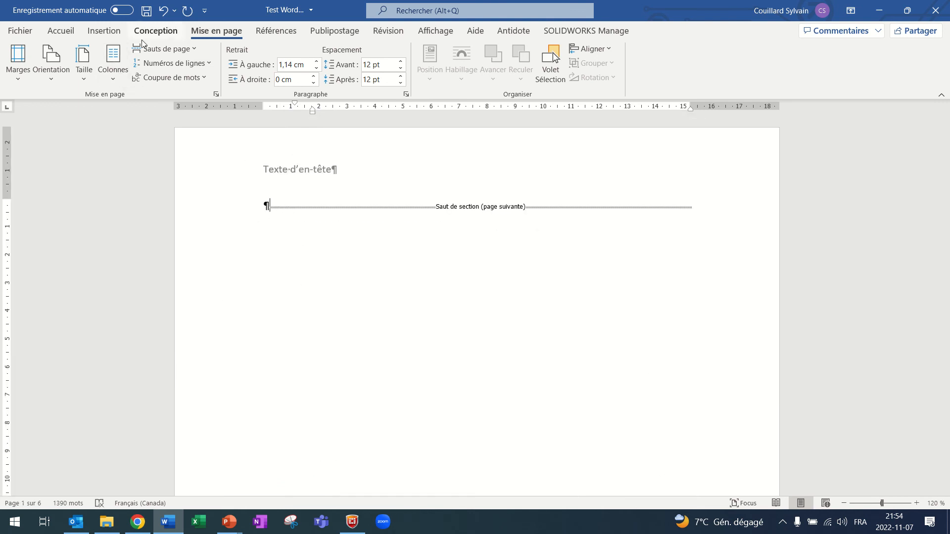
# Insert a Table automatique 1 table of contents on the new first page.
pyautogui.click(282, 35)
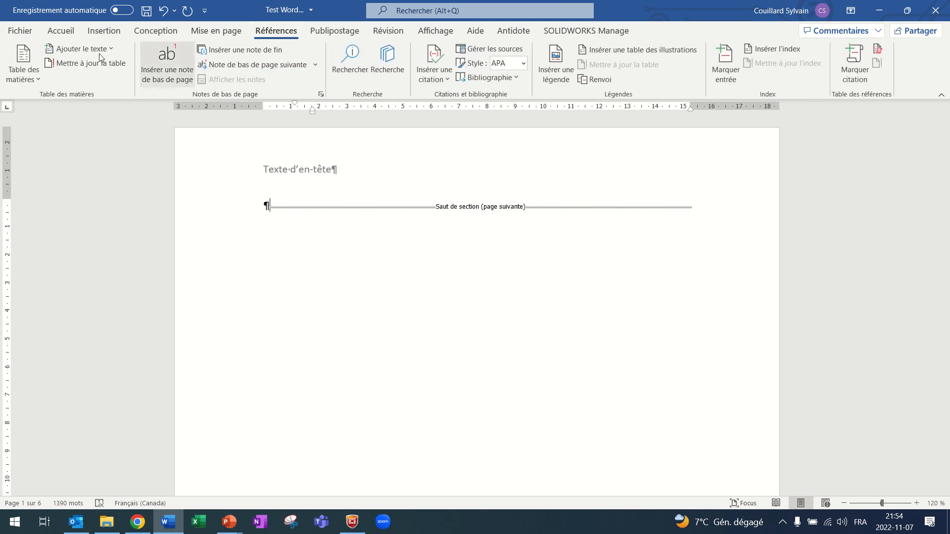
pyautogui.click(28, 67)
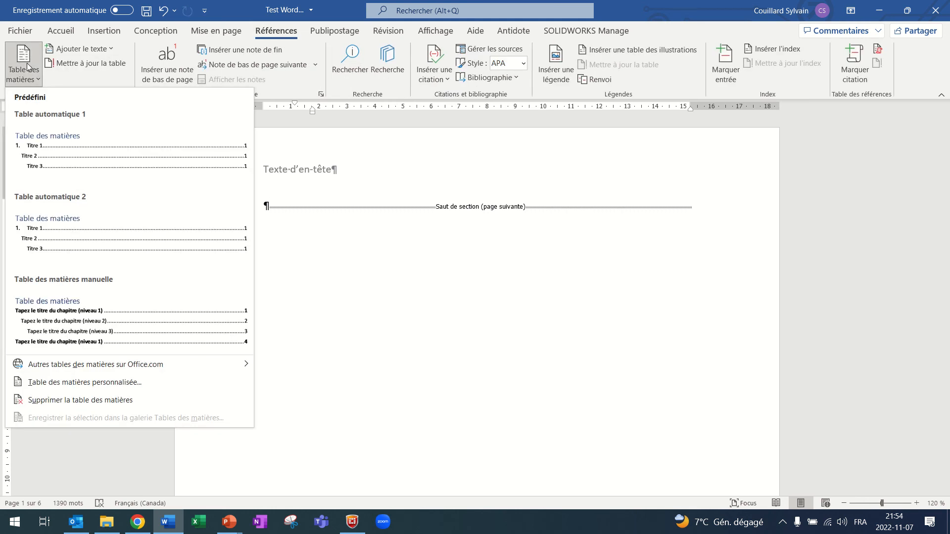
pyautogui.click(59, 145)
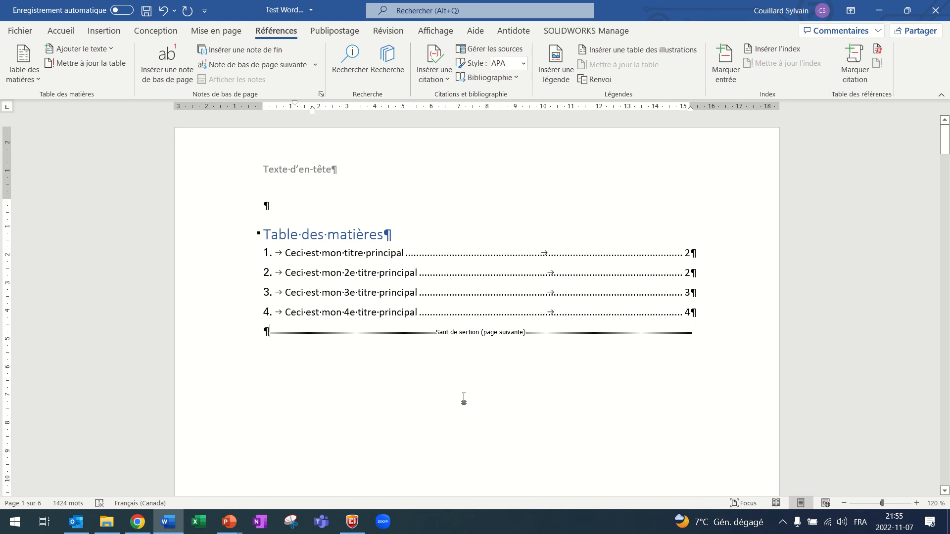
# Correct "fais" to the suggested "fait" in the sentence below the second main title.
pyautogui.scroll(-15, 464, 399)
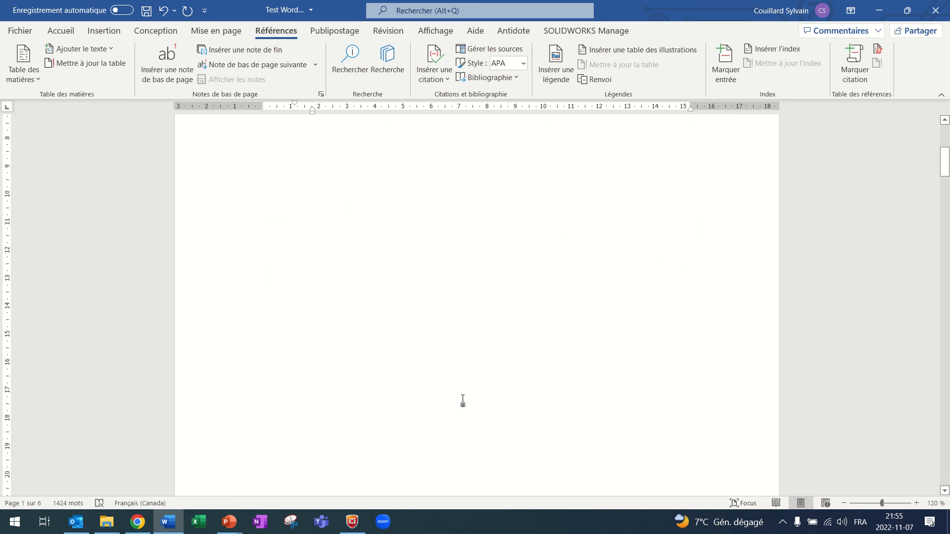
pyautogui.scroll(-10, 463, 398)
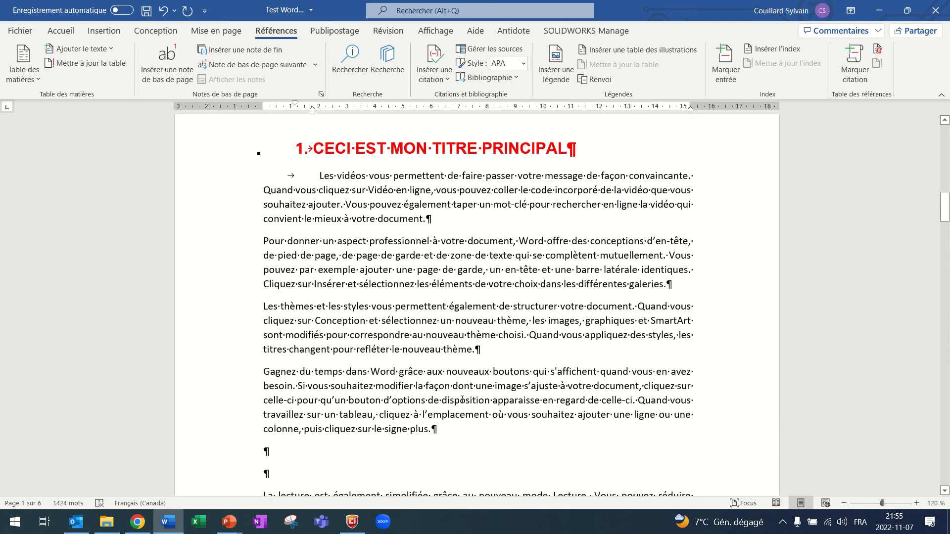
pyautogui.scroll(-2, 459, 400)
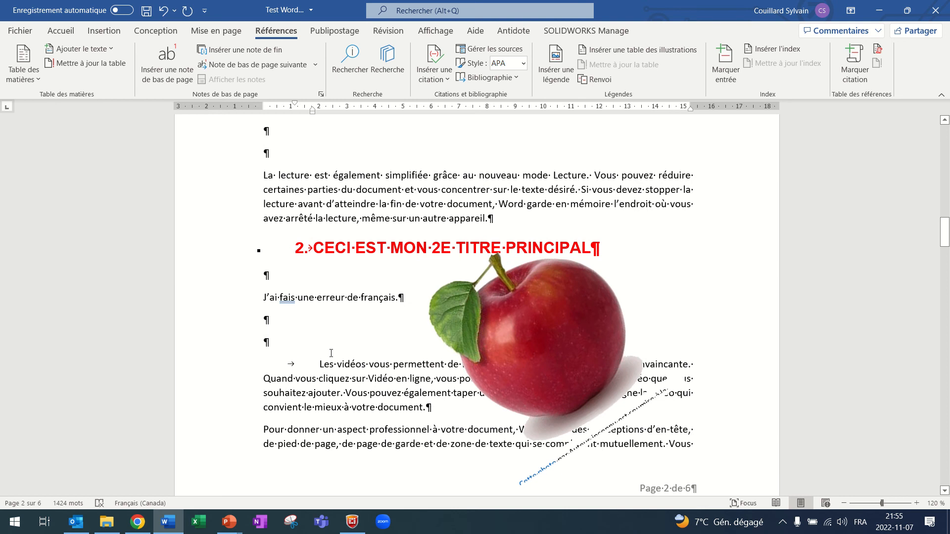
pyautogui.rightClick(288, 297)
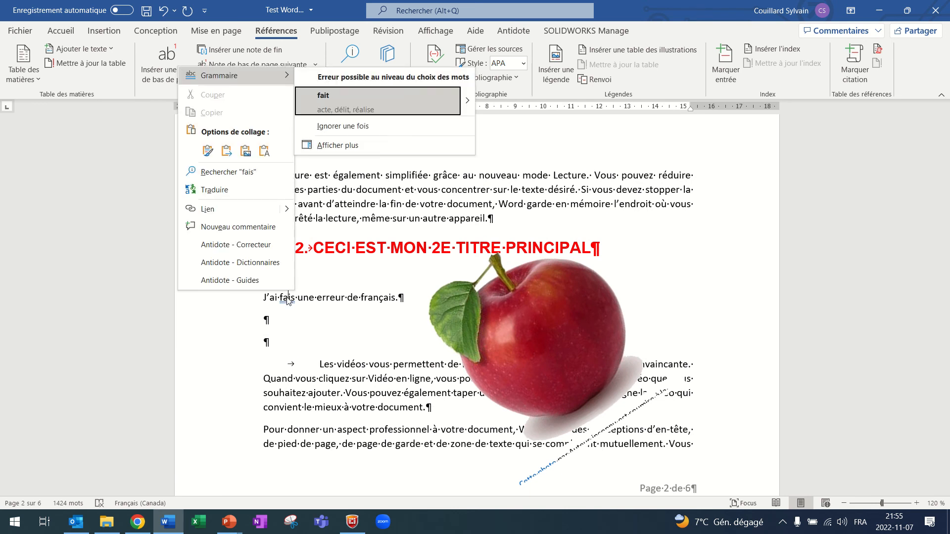
pyautogui.click(324, 98)
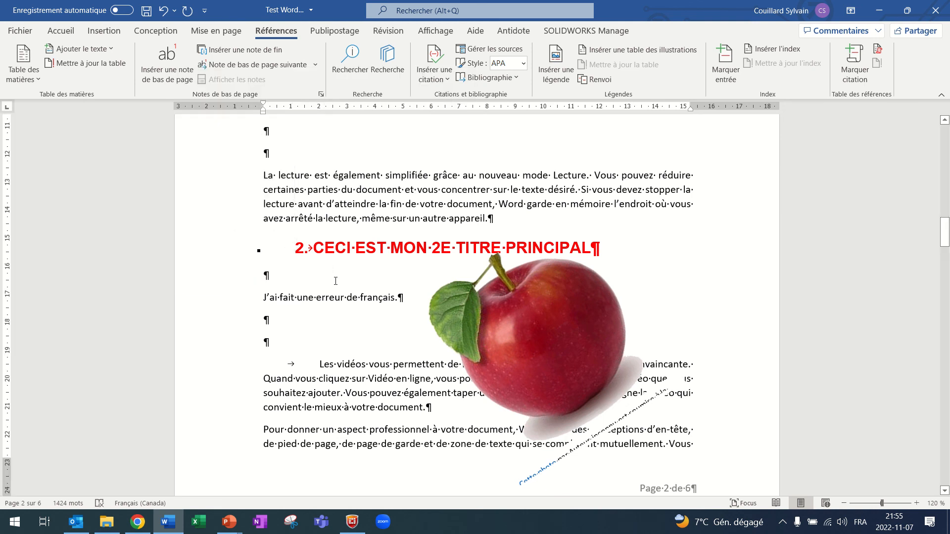
pyautogui.scroll(-3, 337, 281)
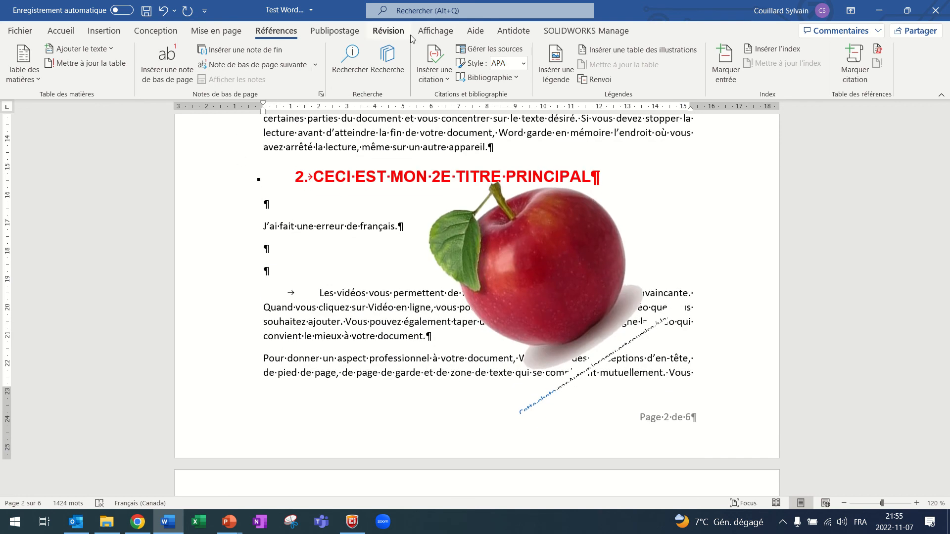
pyautogui.click(390, 32)
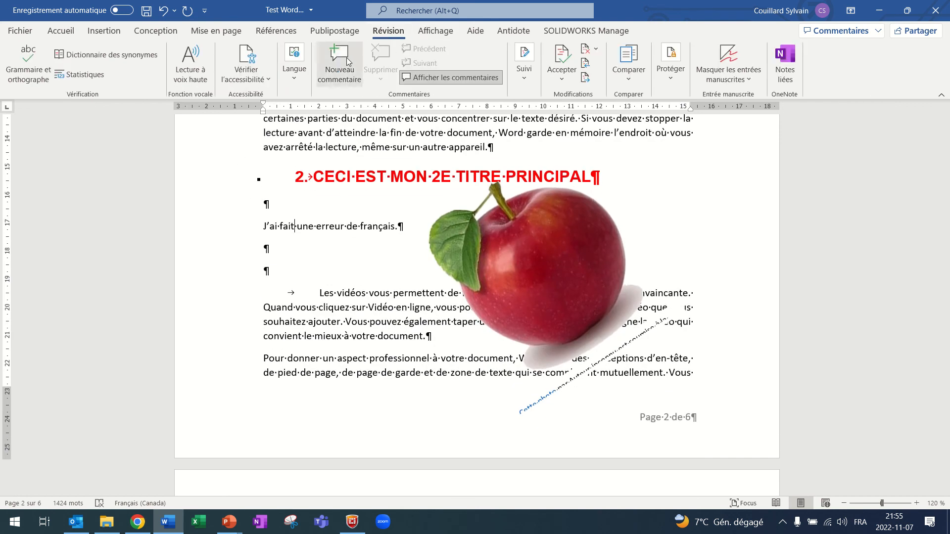
pyautogui.click(296, 81)
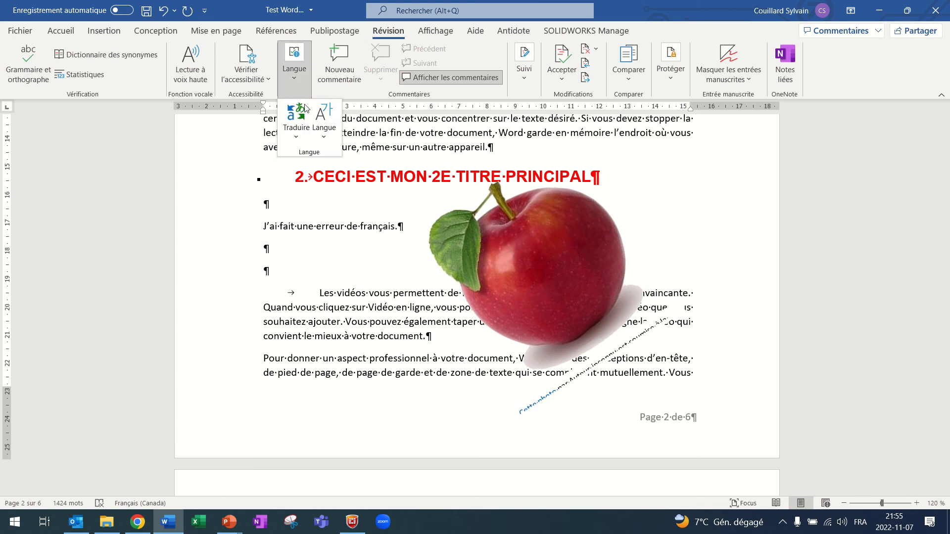
pyautogui.click(331, 136)
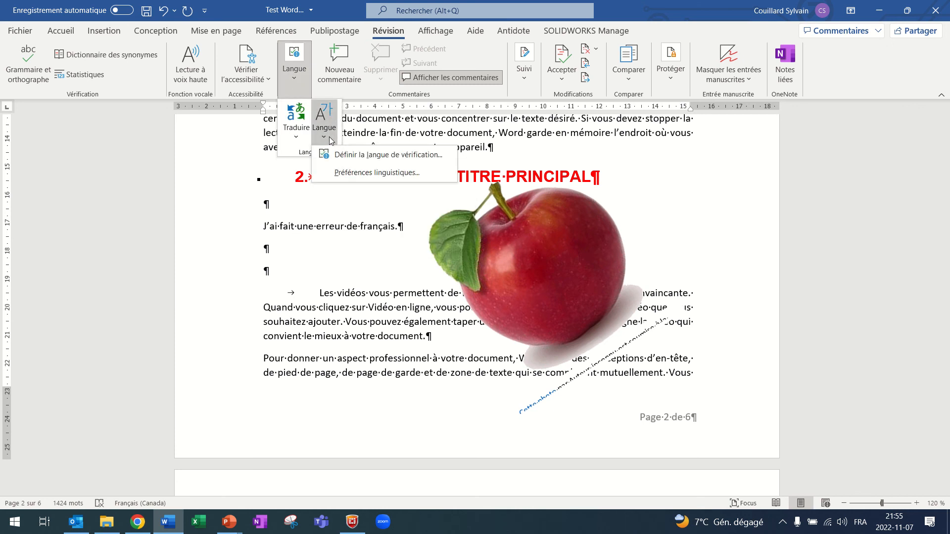
pyautogui.click(368, 173)
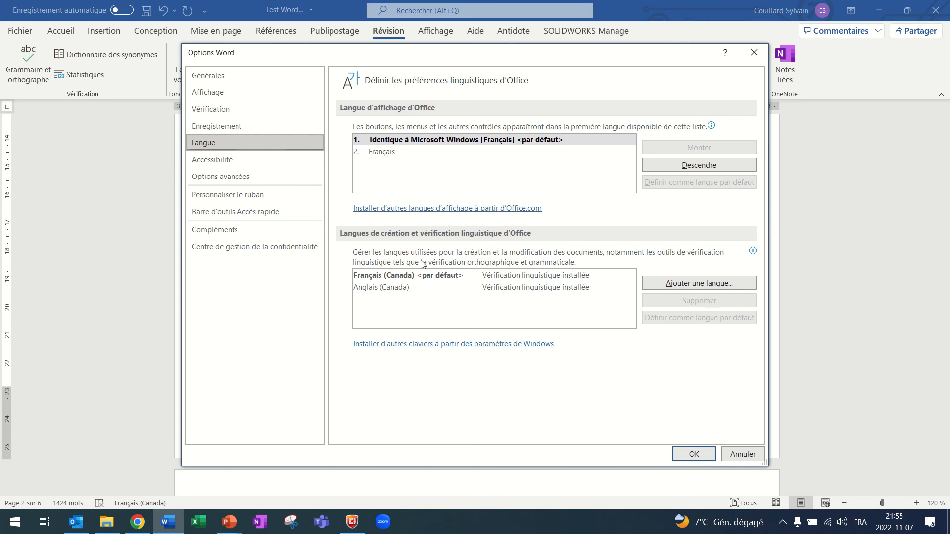
pyautogui.click(758, 458)
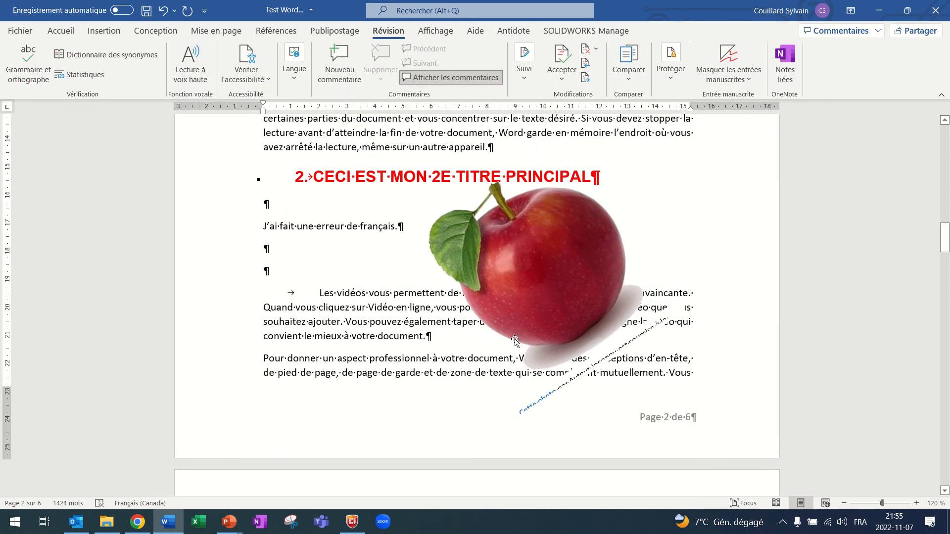
# Set the whole document's proofing language to Français (Canada), with Ne pas vérifier l'orthographe ou la grammaire turned off.
pyautogui.hotkey('ctrl', 'a')
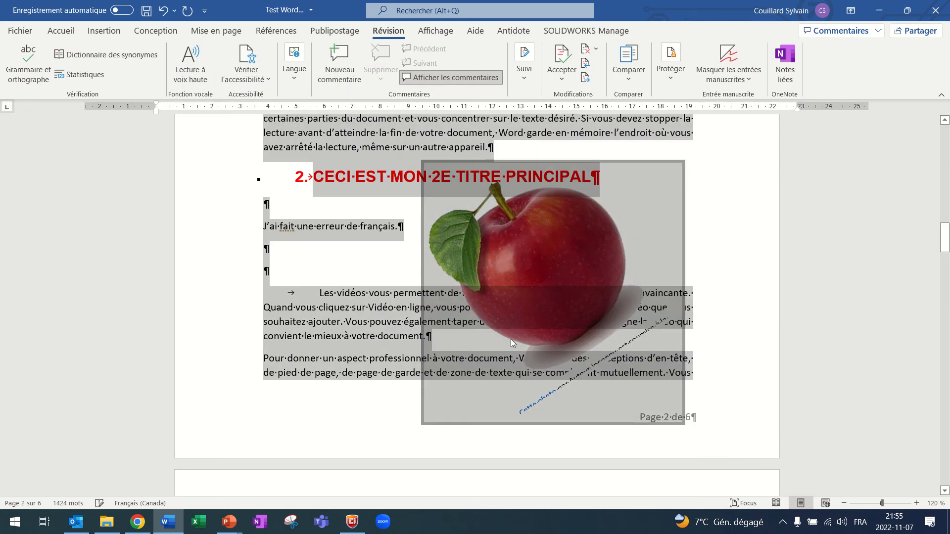
pyautogui.click(294, 64)
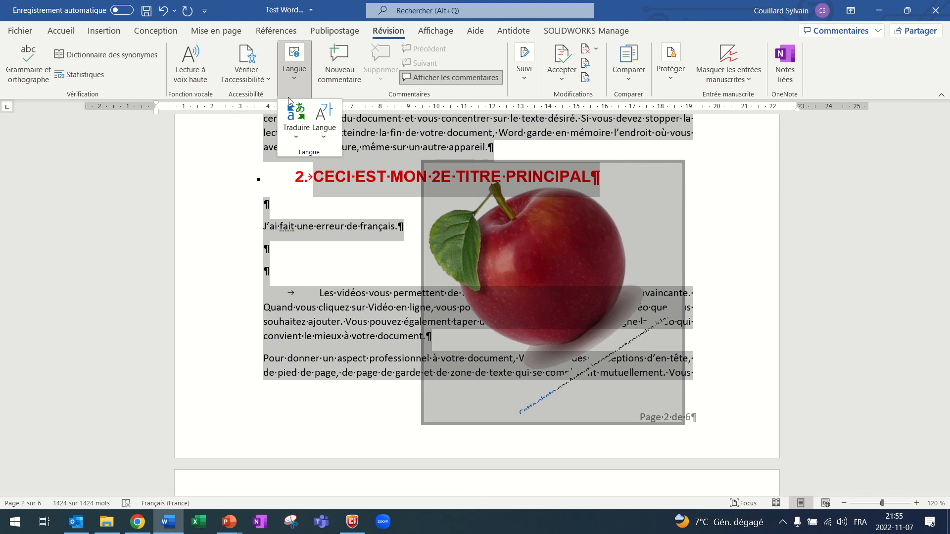
pyautogui.click(323, 121)
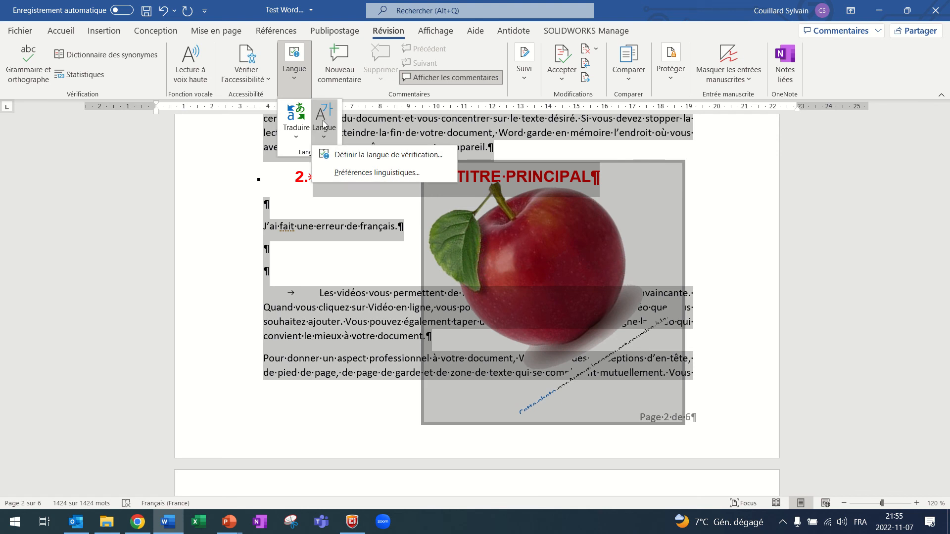
pyautogui.click(350, 155)
pyautogui.click(425, 197)
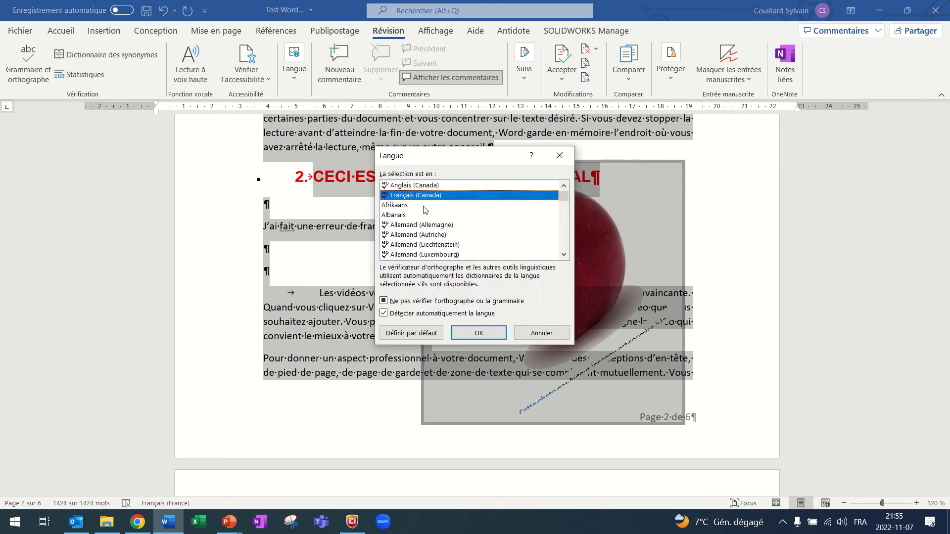
pyautogui.click(393, 303)
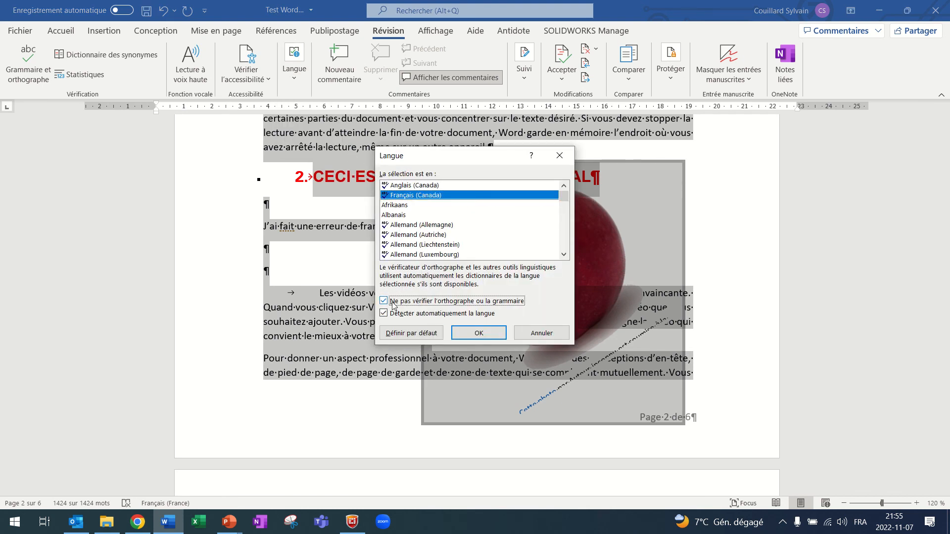
pyautogui.click(393, 303)
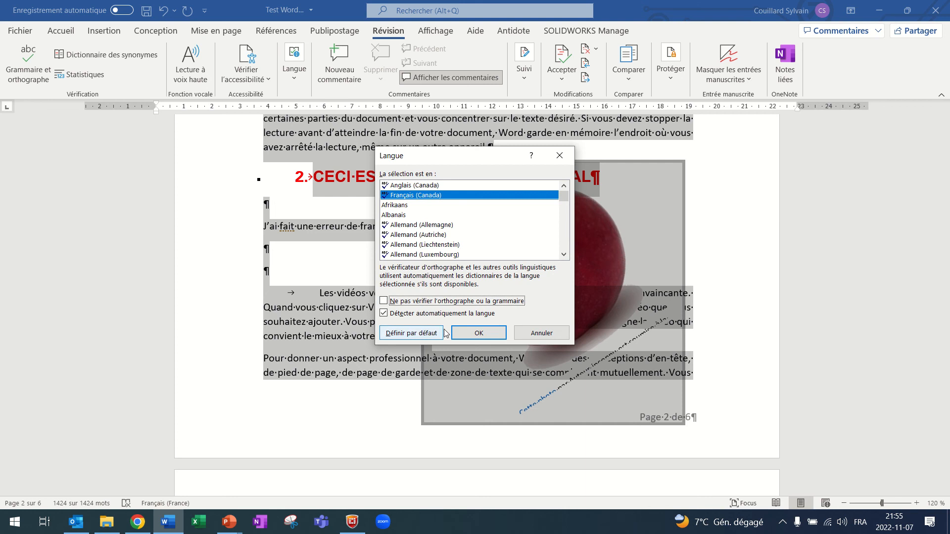
pyautogui.click(479, 333)
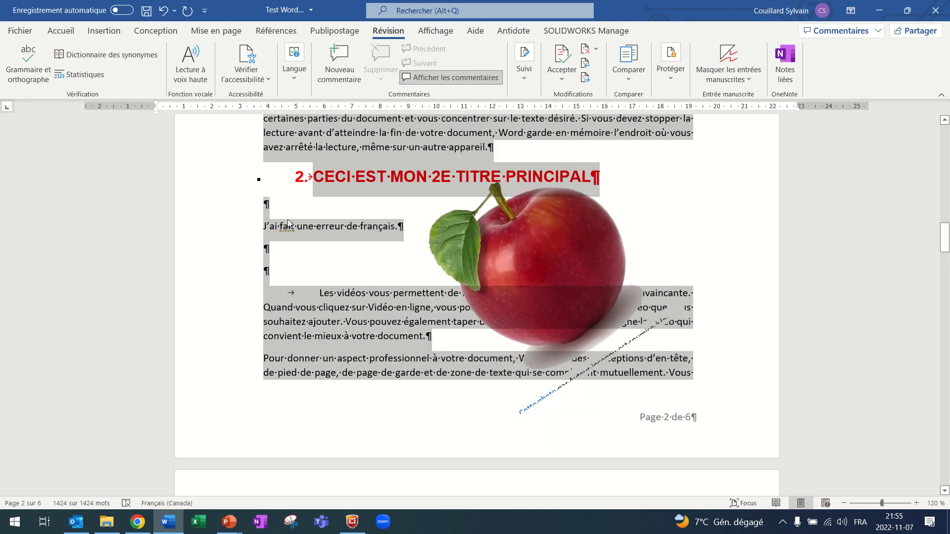
# Correct "fais" to the suggested "fait" in the sentence below the third main title on page 3.
pyautogui.scroll(-4, 315, 225)
pyautogui.scroll(-10, 313, 226)
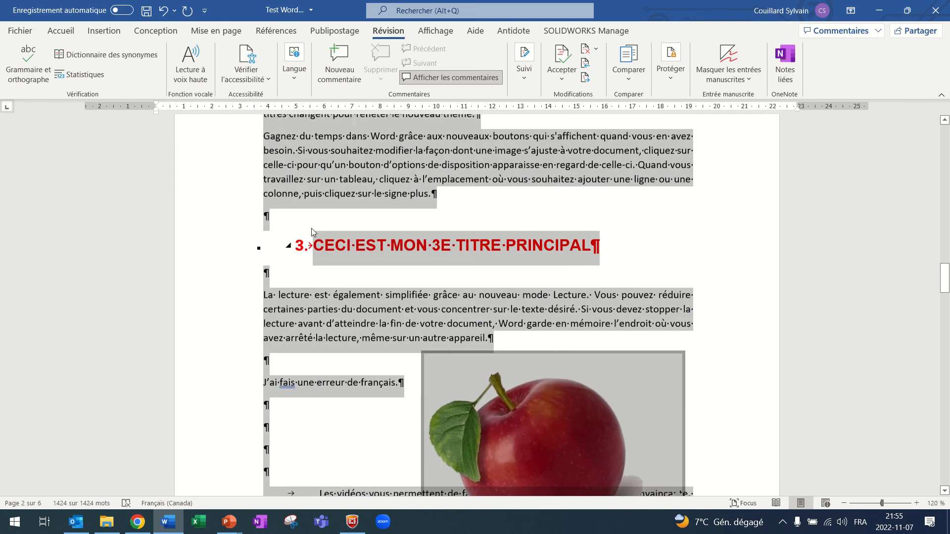
pyautogui.click(291, 220)
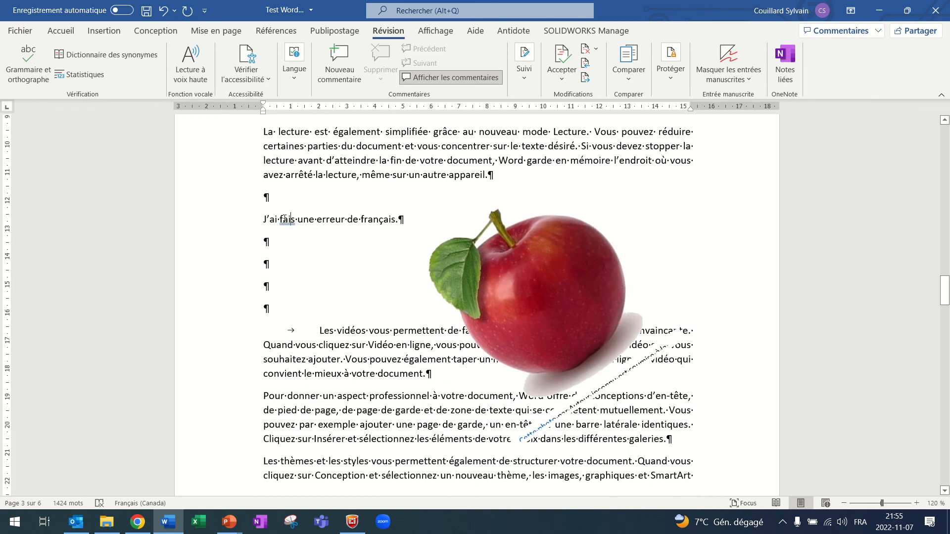
pyautogui.rightClick(285, 219)
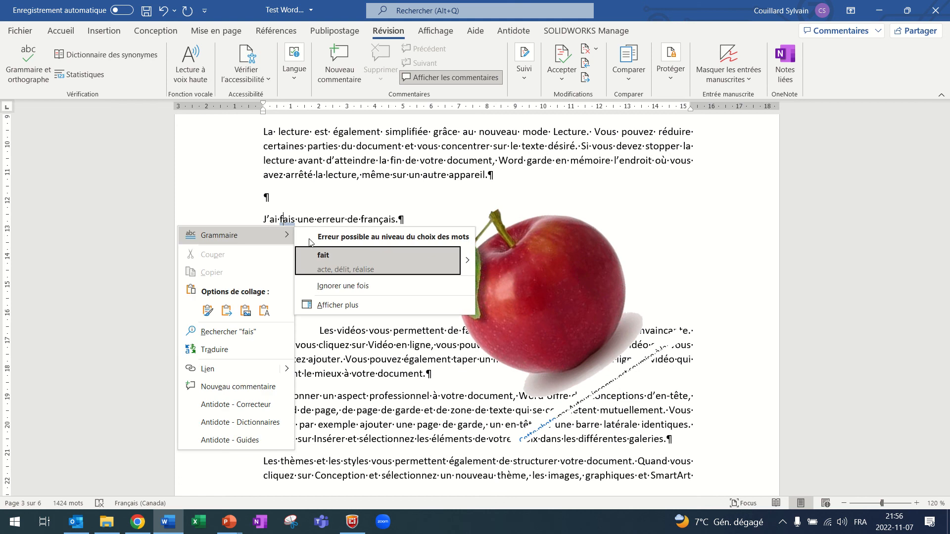
pyautogui.click(326, 262)
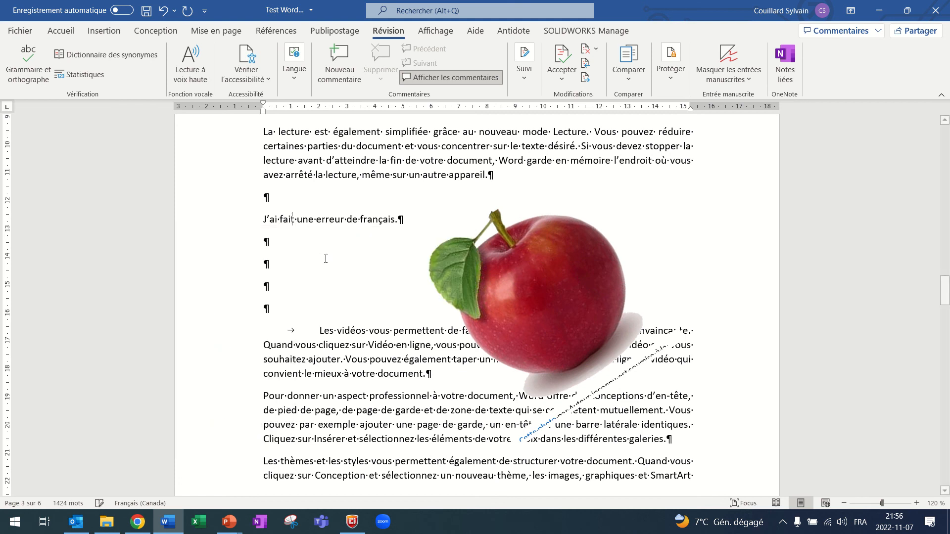
# Replace "fais" with the suggested "fait" in the sentence "J'ai fais une erreur de français" on page 4.
pyautogui.scroll(-6, 322, 259)
pyautogui.scroll(-8, 313, 256)
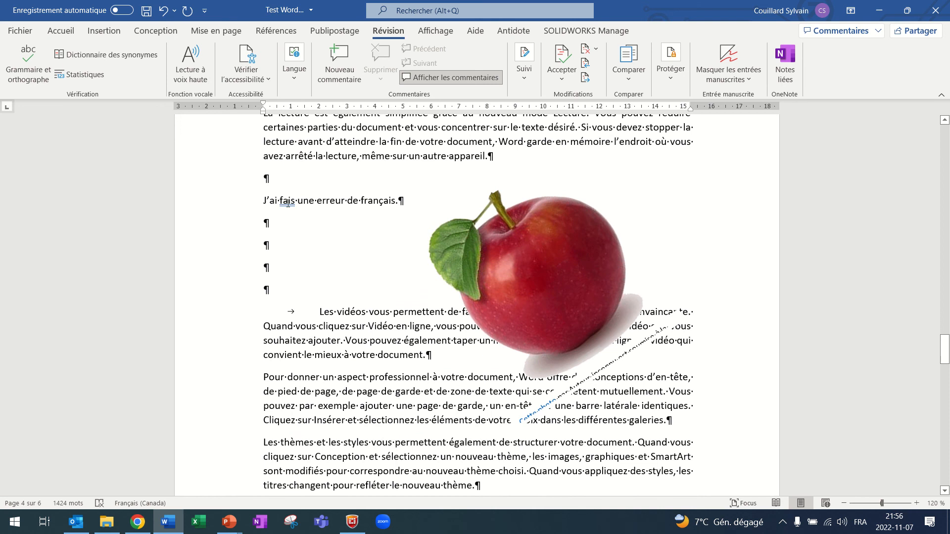
pyautogui.rightClick(288, 204)
pyautogui.click(327, 237)
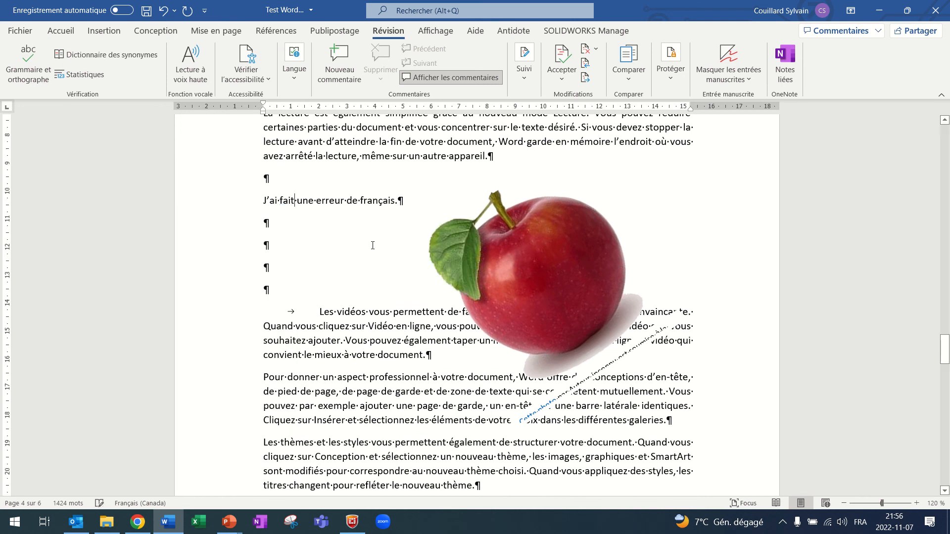
# Apply the grammar suggestion "fait" to the word "fais" in the sentence beside the apple picture on page 5.
pyautogui.scroll(-8, 371, 245)
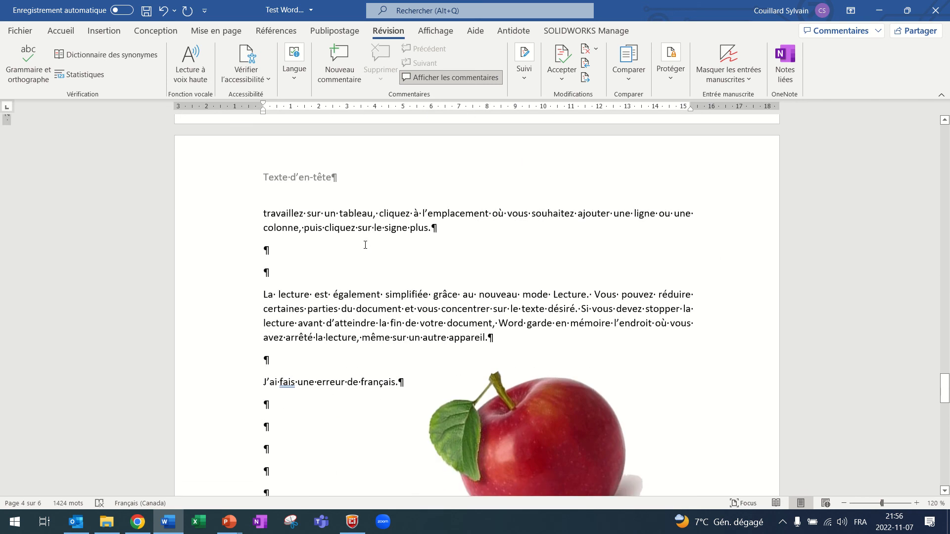
pyautogui.rightClick(288, 382)
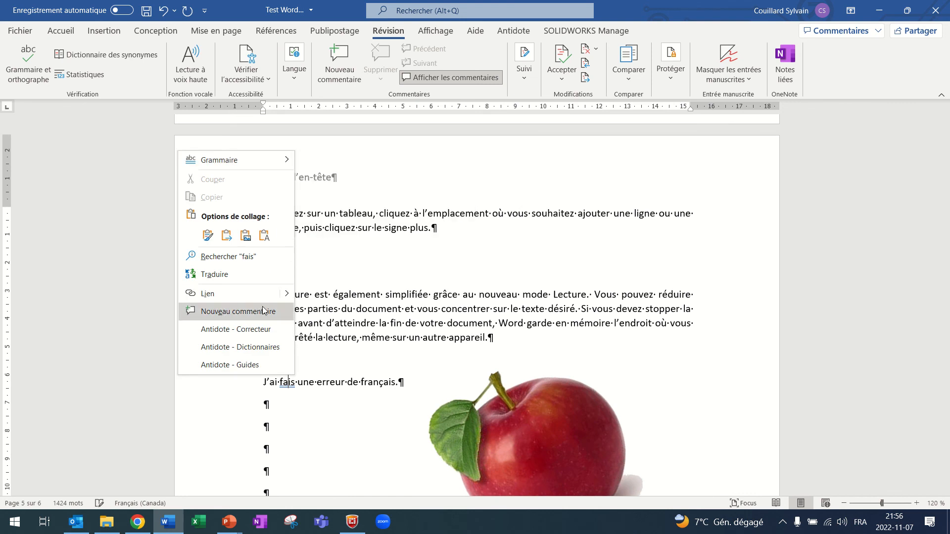
pyautogui.moveTo(247, 160)
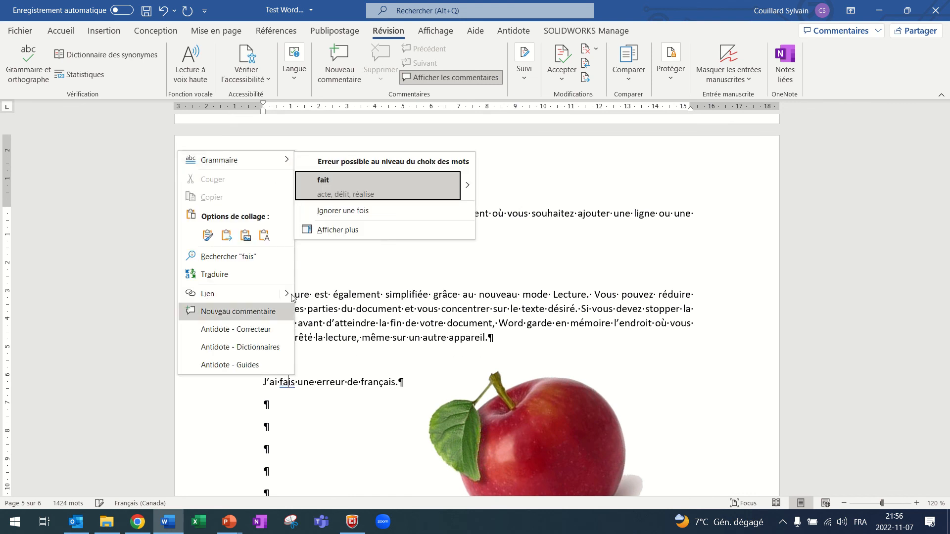
pyautogui.click(324, 190)
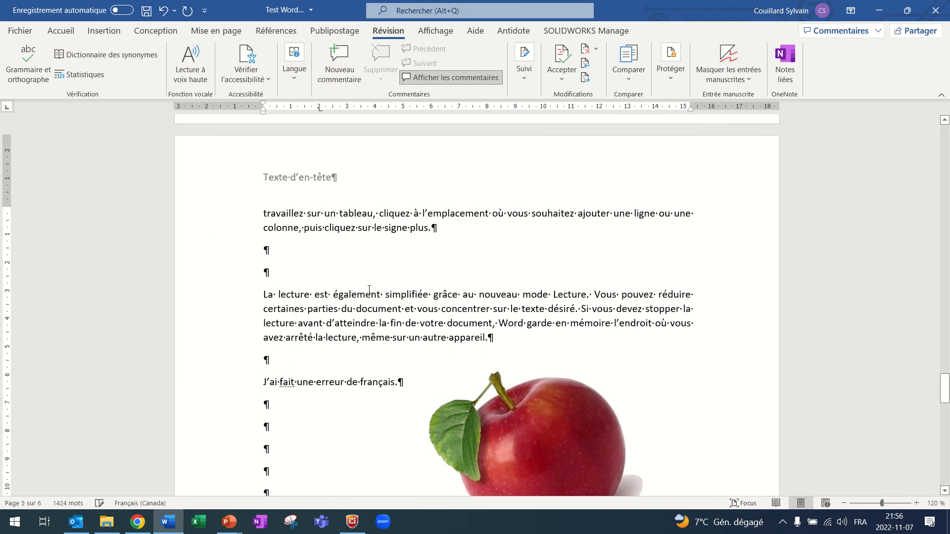